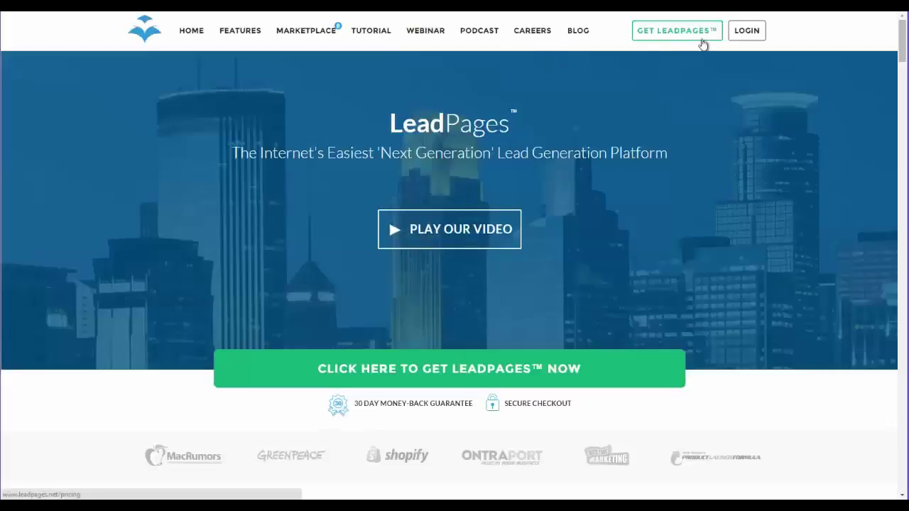
# Step: Open the LeadPages pricing page and highlight the Pro Annual plan's monthly price
pyautogui.click(676, 35)
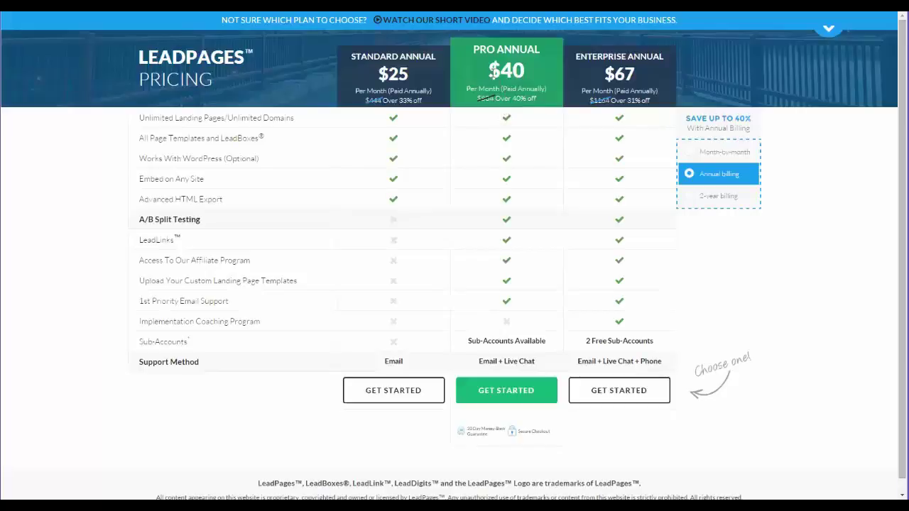
pyautogui.moveTo(489, 70); pyautogui.dragTo(529, 81)
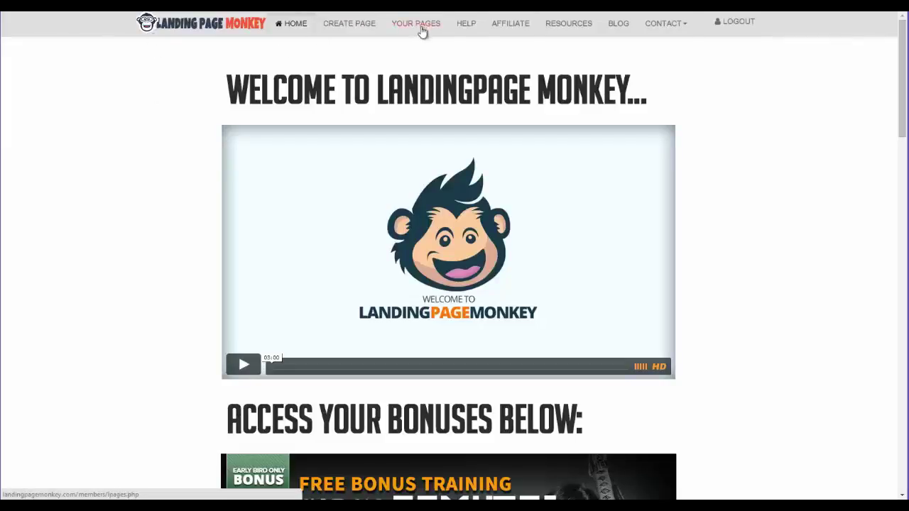
# Step: Start a new landing page in Landing Page Monkey and name it Demo
pyautogui.click(362, 24)
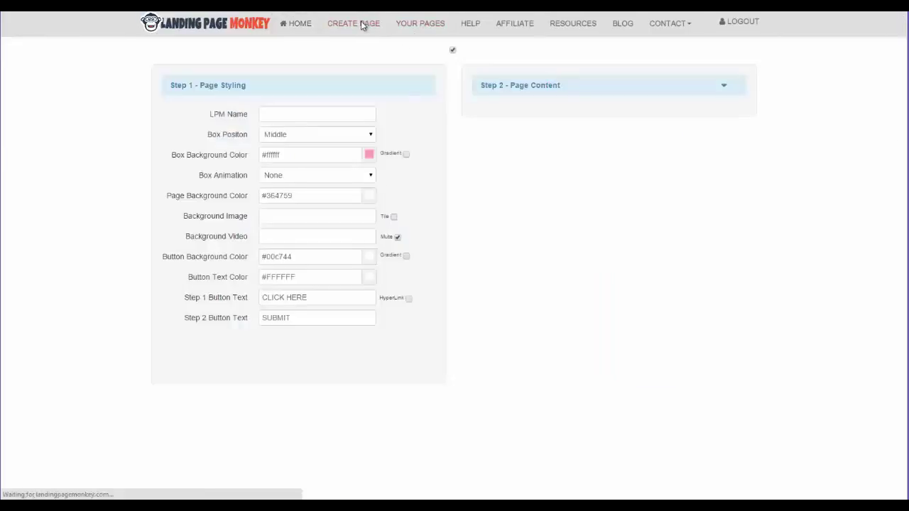
pyautogui.click(317, 117)
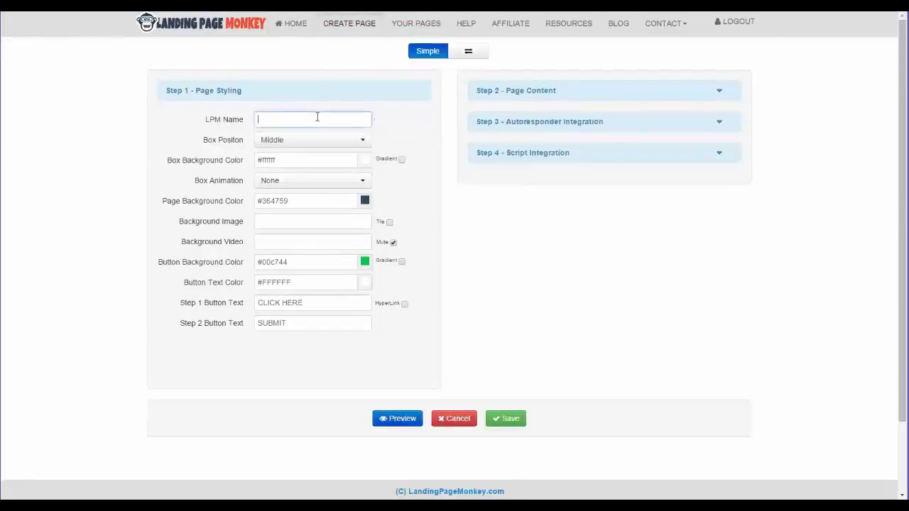
pyautogui.write('Demo')
pyautogui.click(324, 146)
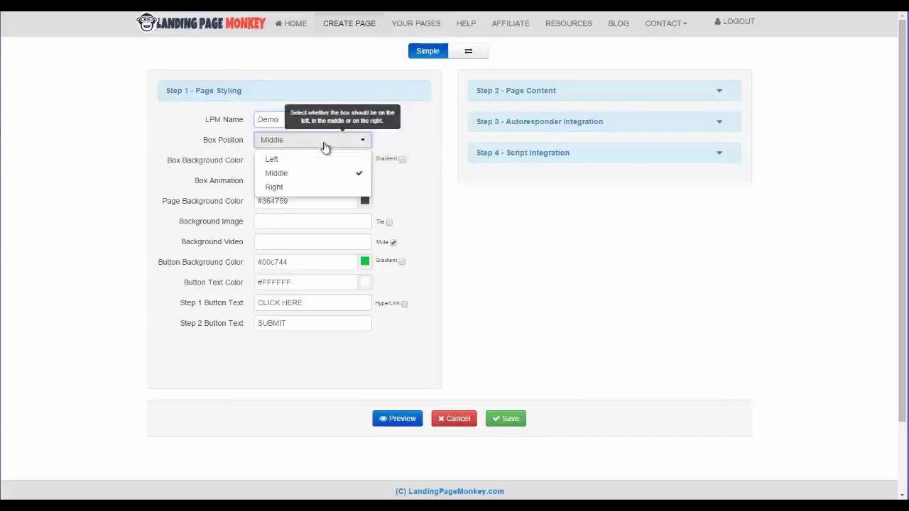
pyautogui.click(417, 142)
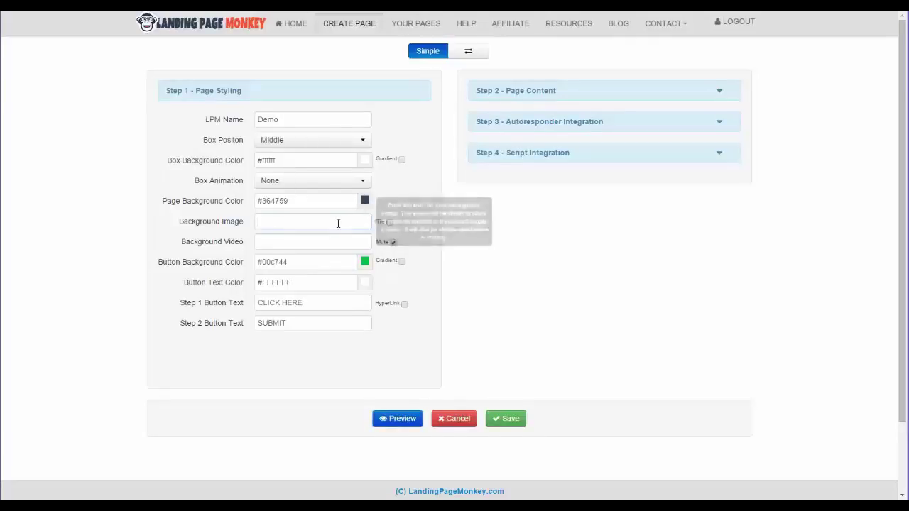
pyautogui.click(291, 225)
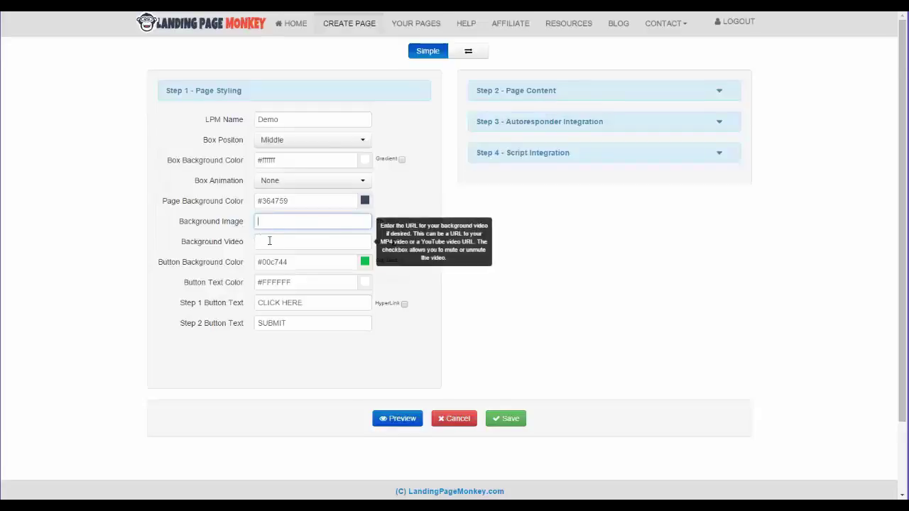
pyautogui.click(269, 241)
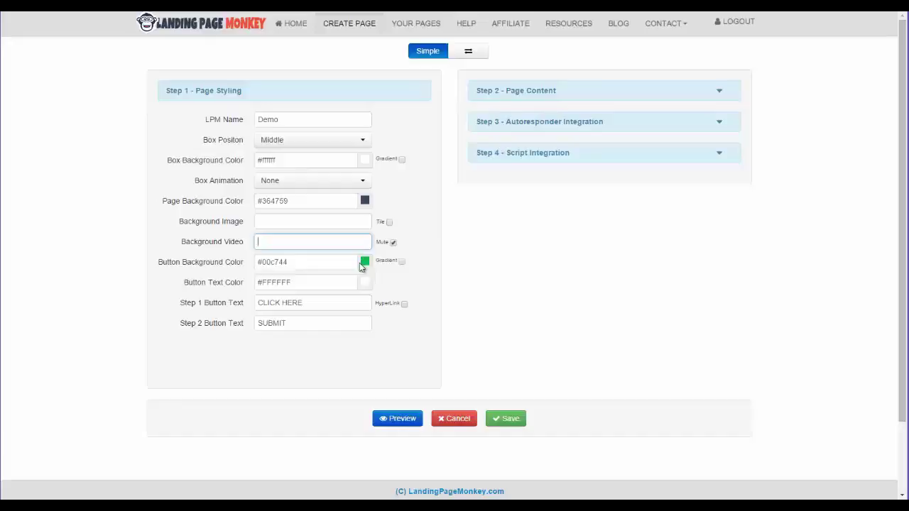
pyautogui.click(365, 264)
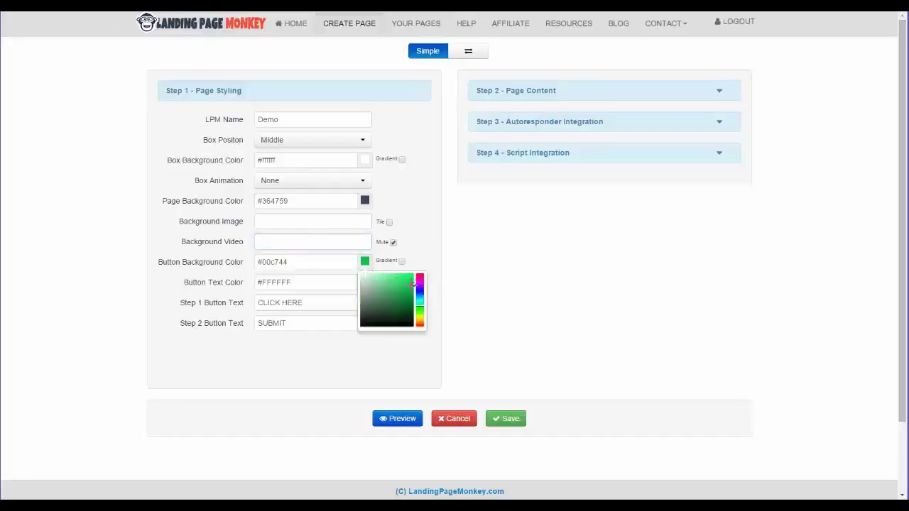
pyautogui.click(427, 254)
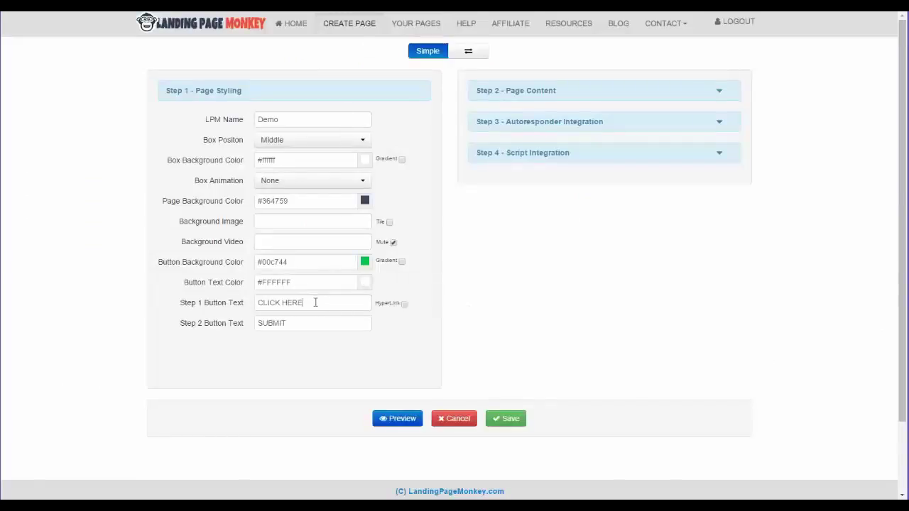
# Step: Set the Step 1 button text to SEND ME MY FREE TRAINING
pyautogui.moveTo(316, 303); pyautogui.dragTo(190, 299)
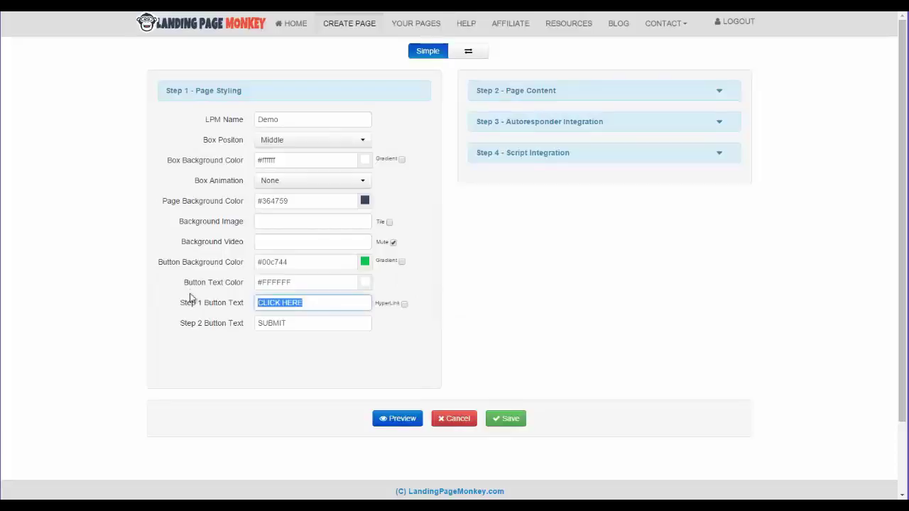
pyautogui.write('SEND ME MY FREE TRAINING')
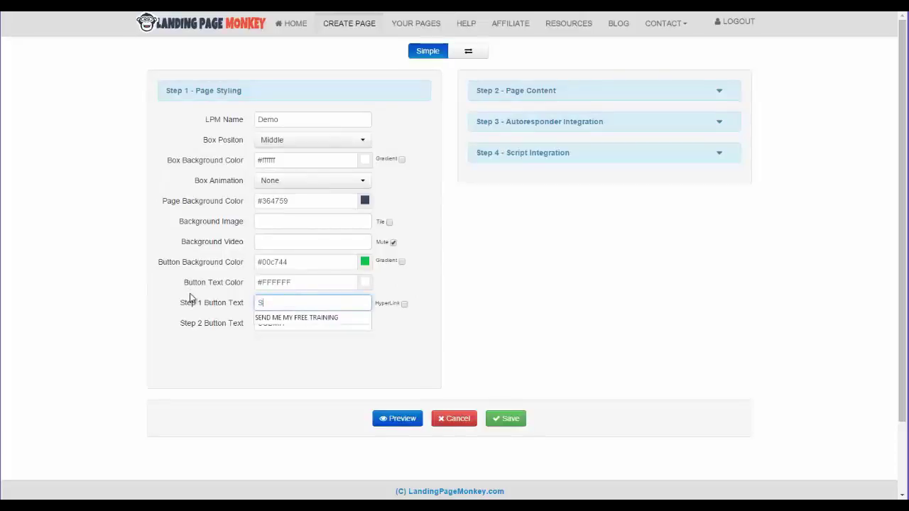
pyautogui.click(313, 318)
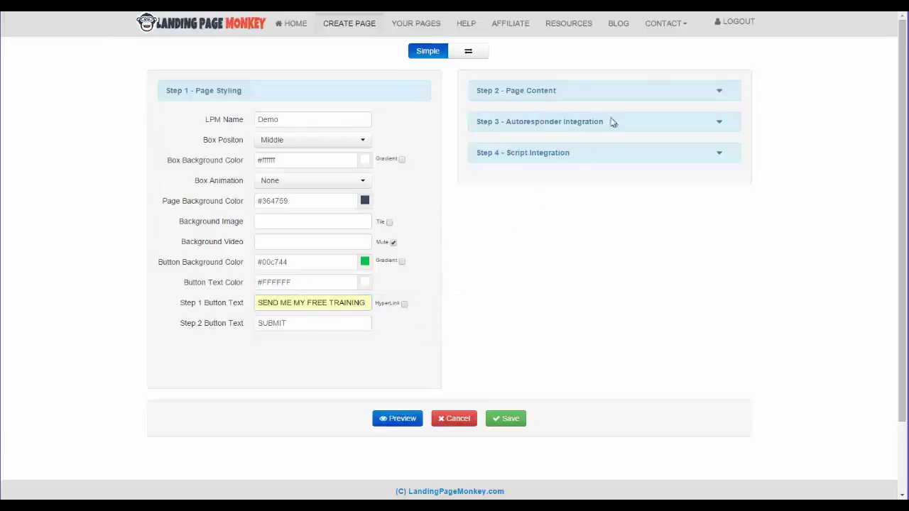
# Step: Expand the Page Content section, then switch to YouTube and copy the iframe embed code of the IM Guru PLR 2.0 Introduction video
pyautogui.click(721, 90)
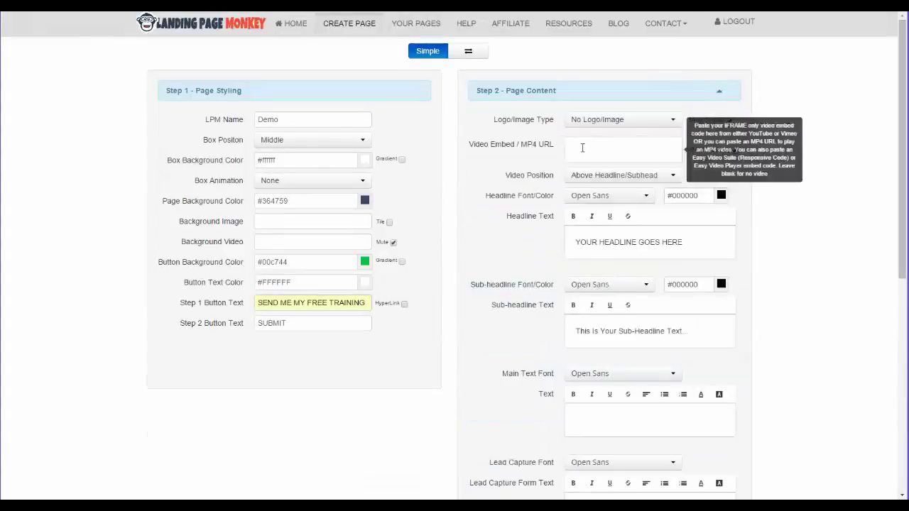
pyautogui.click(609, 141)
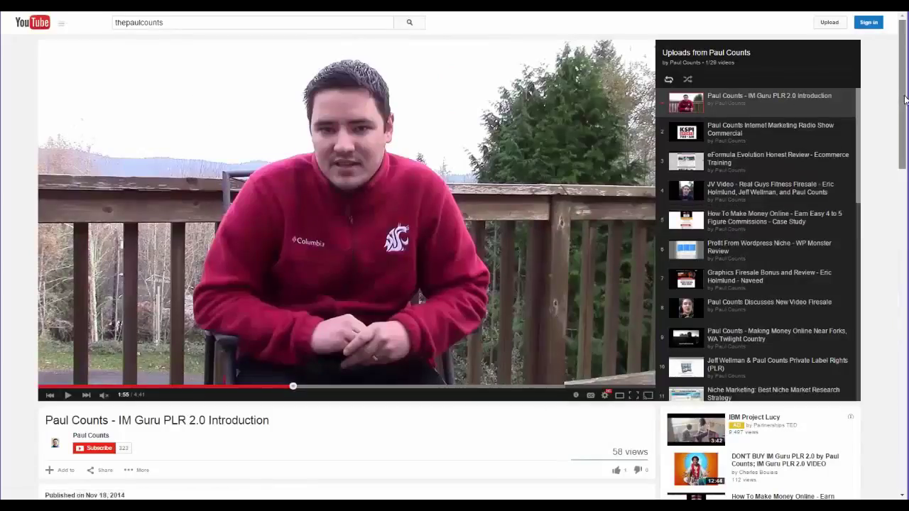
pyautogui.scroll(-2, 905, 169)
pyautogui.scroll(-2, 906, 169)
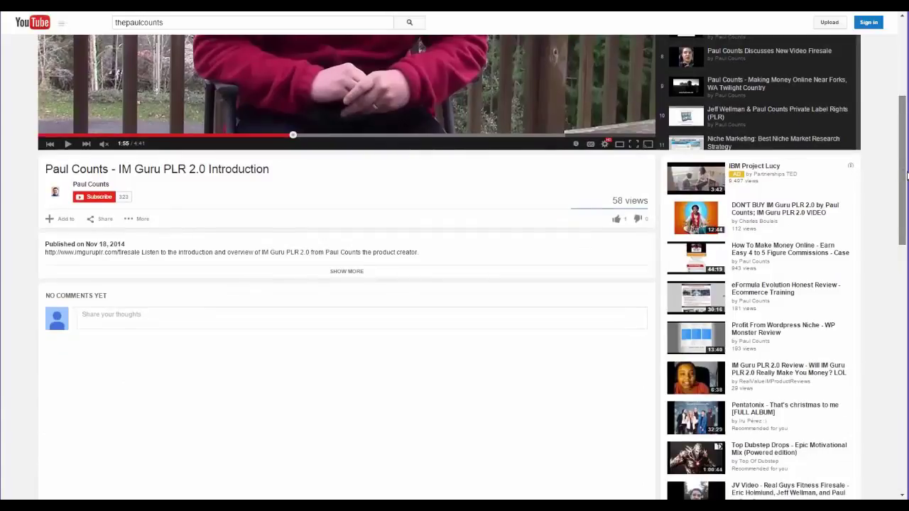
pyautogui.click(105, 221)
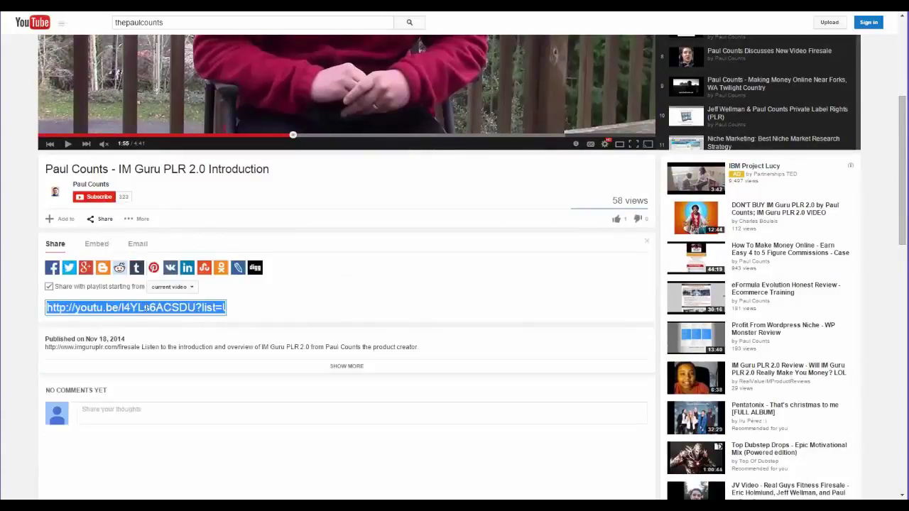
pyautogui.click(93, 245)
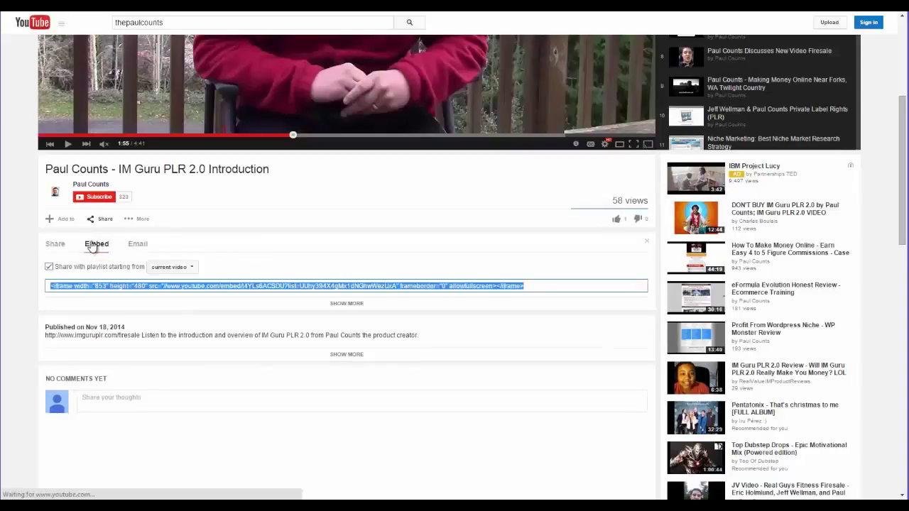
pyautogui.rightClick(109, 284)
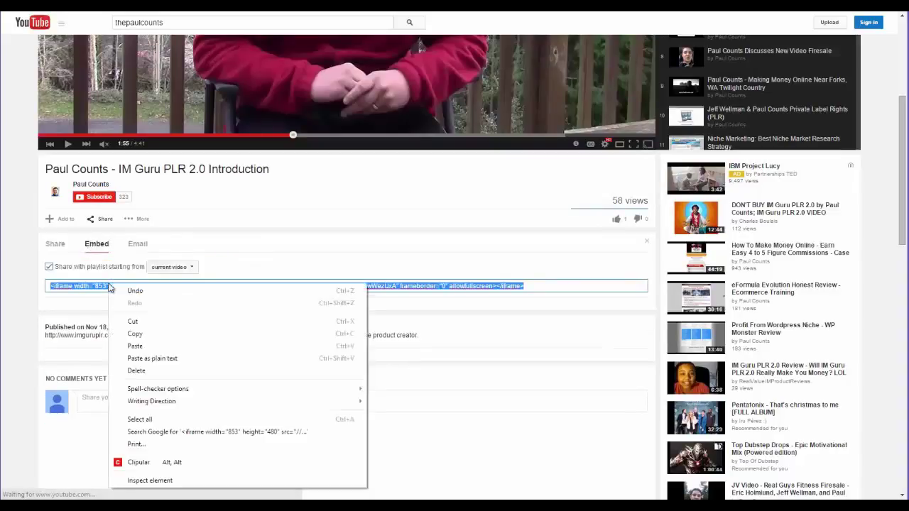
pyautogui.click(135, 334)
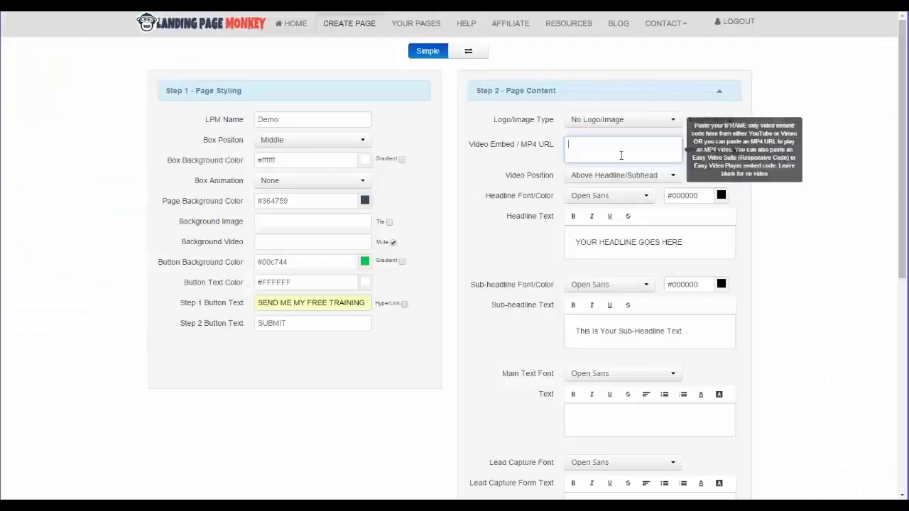
# Step: Paste the copied iframe code as the page's video embed and choose No Logo/Image as the logo type
pyautogui.click(600, 150)
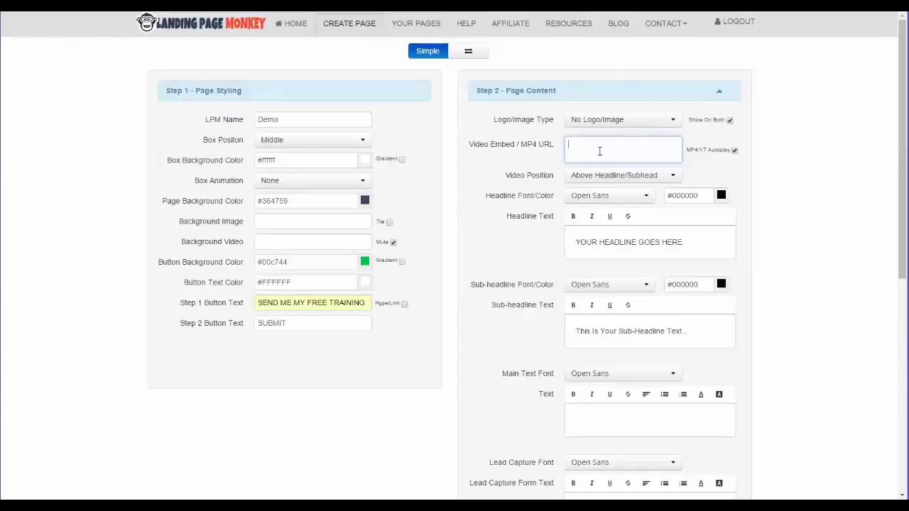
pyautogui.hotkey('ctrl', 'v')
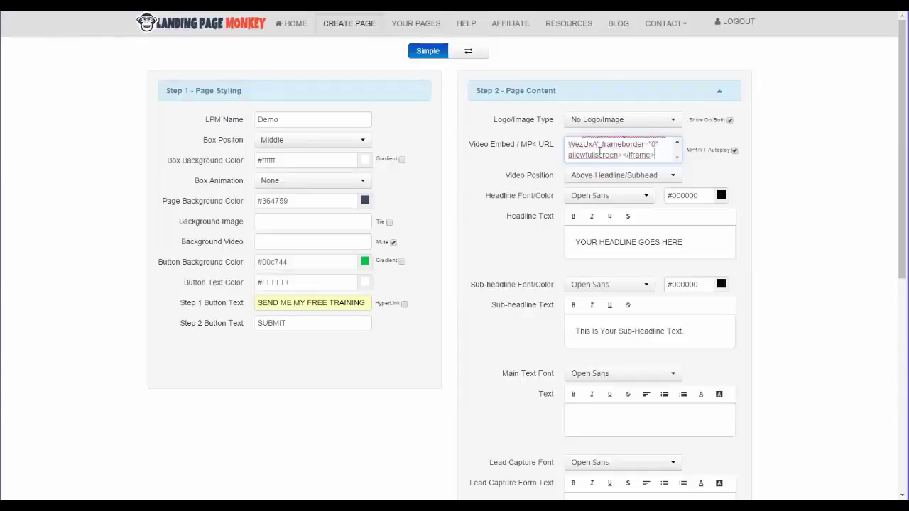
pyautogui.click(672, 121)
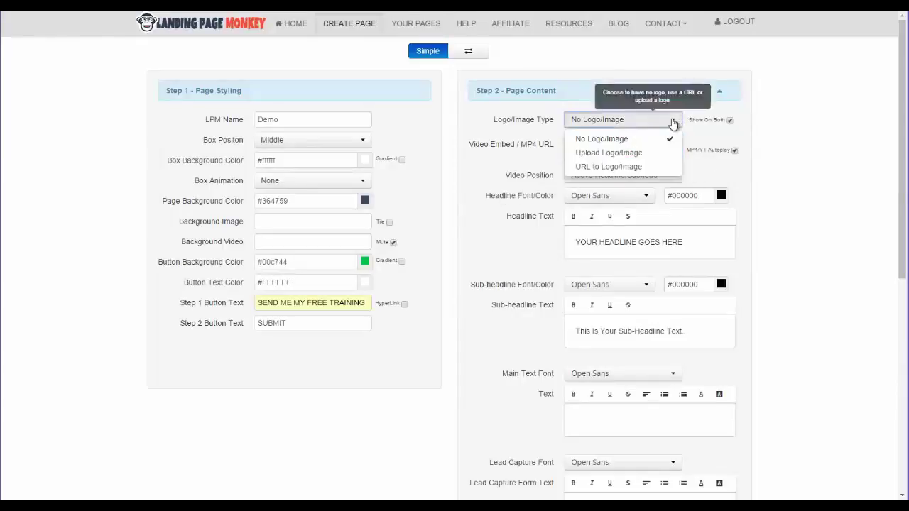
pyautogui.click(641, 139)
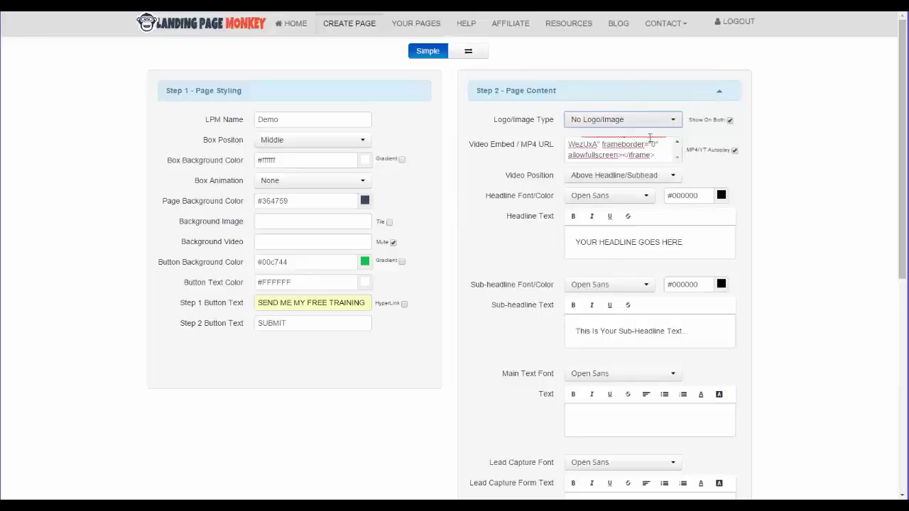
# Step: Copy the headline of the existing Full Time Income With PLR page into Notepad as plain text, replacing the name line there
pyautogui.click(631, 242)
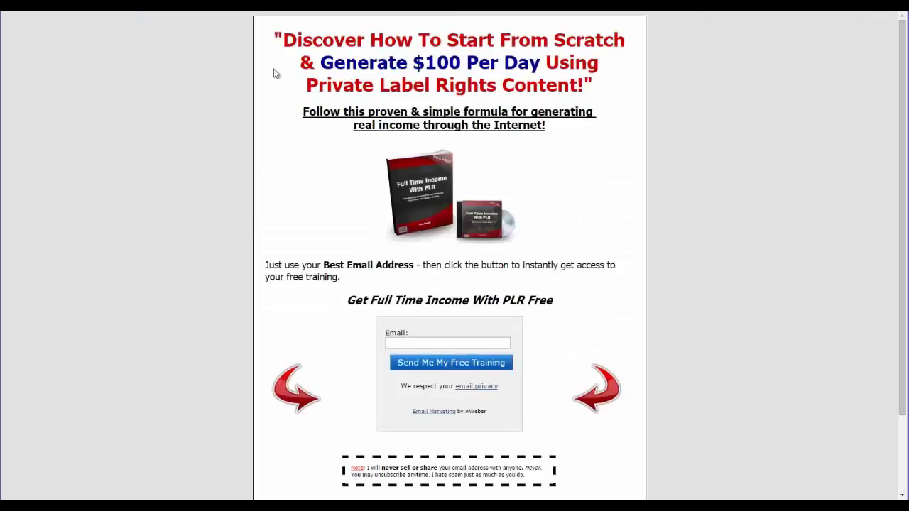
pyautogui.moveTo(283, 40); pyautogui.dragTo(583, 86)
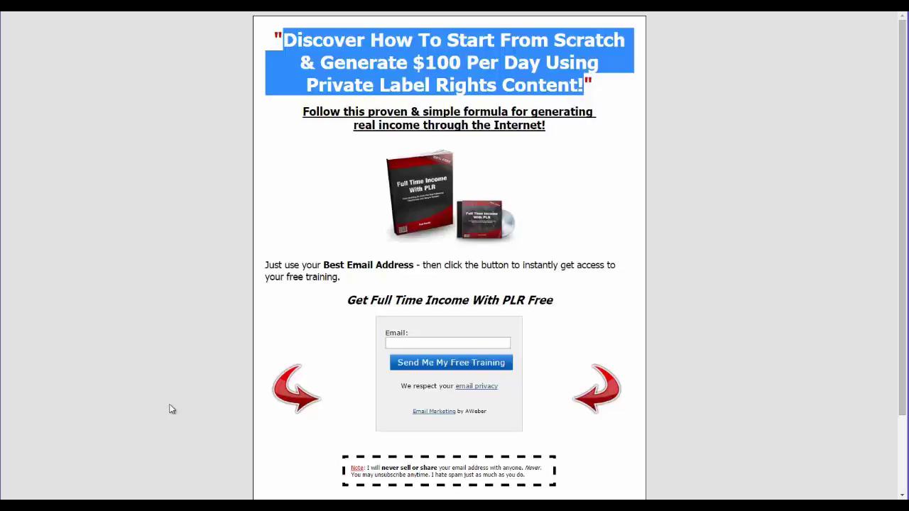
pyautogui.click(139, 497)
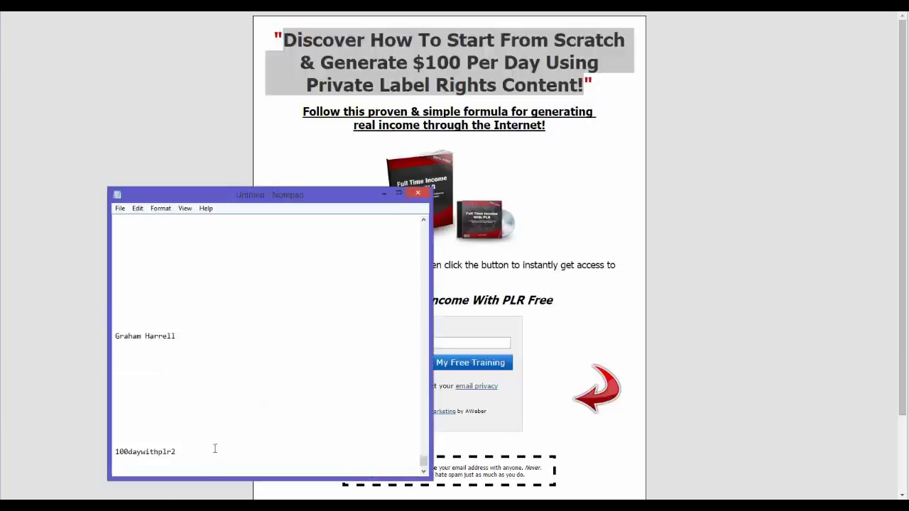
pyautogui.press('Return')
pyautogui.press('Return')
pyautogui.hotkey('ctrl', 'v')
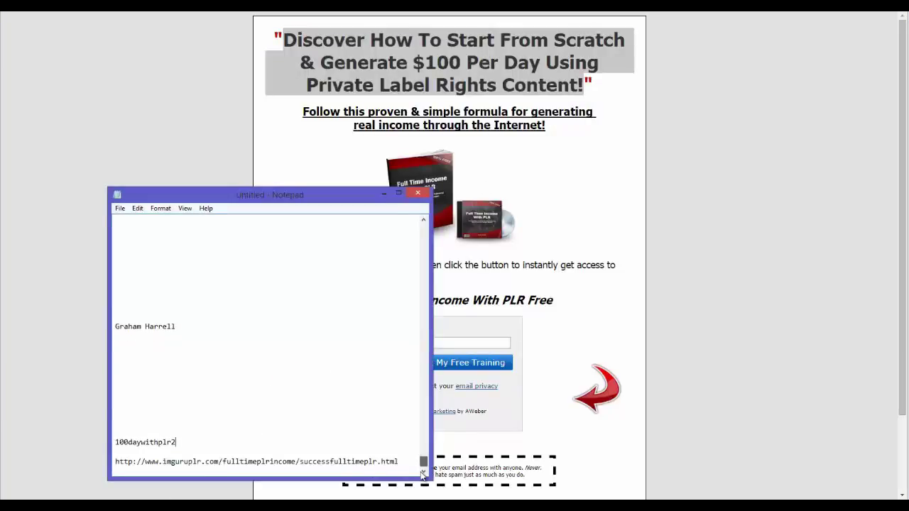
pyautogui.moveTo(220, 329); pyautogui.dragTo(86, 324)
pyautogui.press('Delete')
pyautogui.scroll(1, 85, 326)
pyautogui.hotkey('ctrl', 'v')
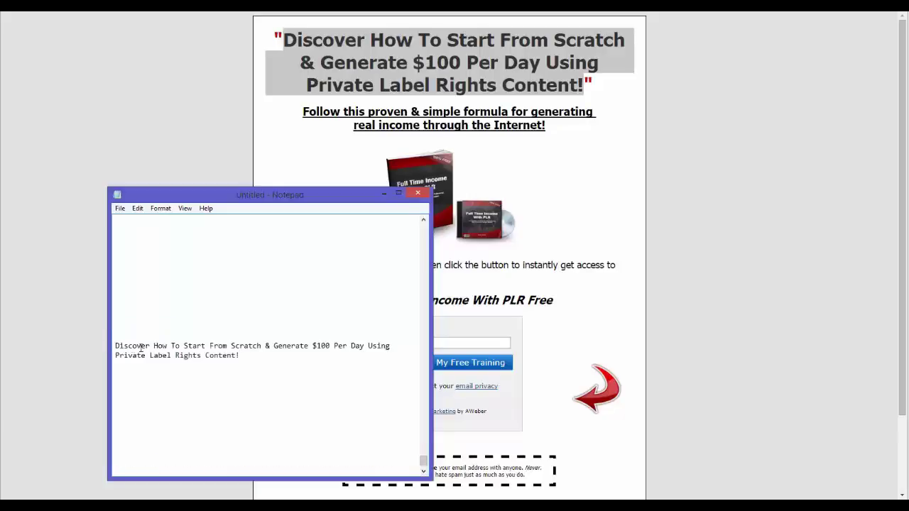
# Step: Replace the placeholder headline with "Discover How To Start From Scratch & Generate $100 Per Day Using Private Label Rights Content!"
pyautogui.moveTo(115, 348); pyautogui.dragTo(251, 352)
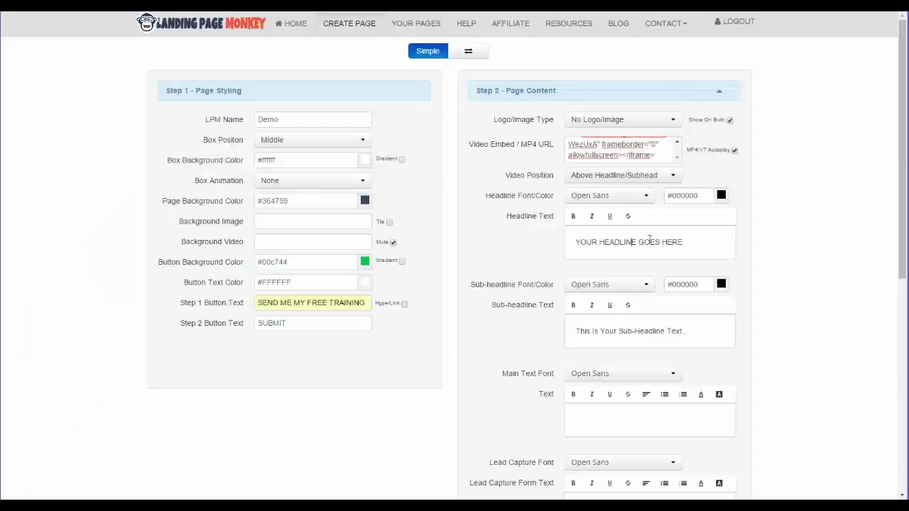
pyautogui.moveTo(677, 245); pyautogui.dragTo(492, 239)
pyautogui.hotkey('ctrl', 'v')
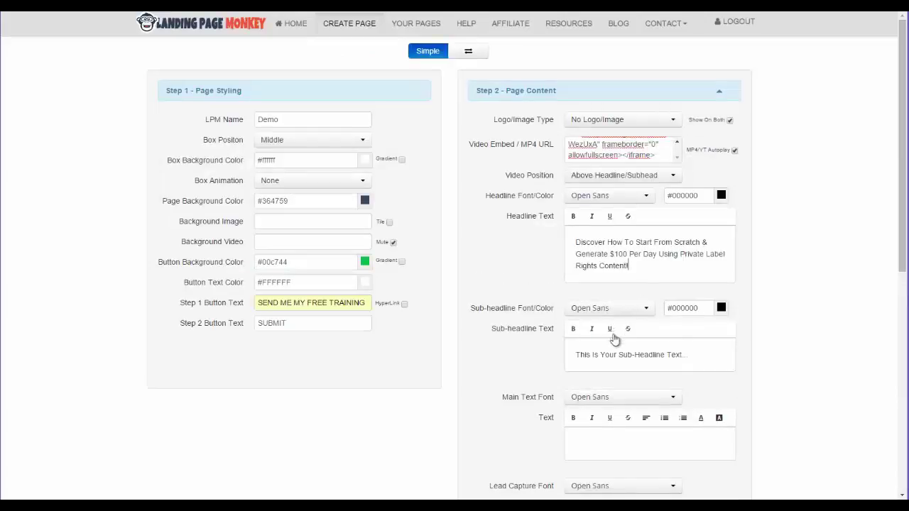
# Step: Preview the landing page, pause its video, and check how the headline and button look
pyautogui.moveTo(902, 226); pyautogui.dragTo(902, 398)
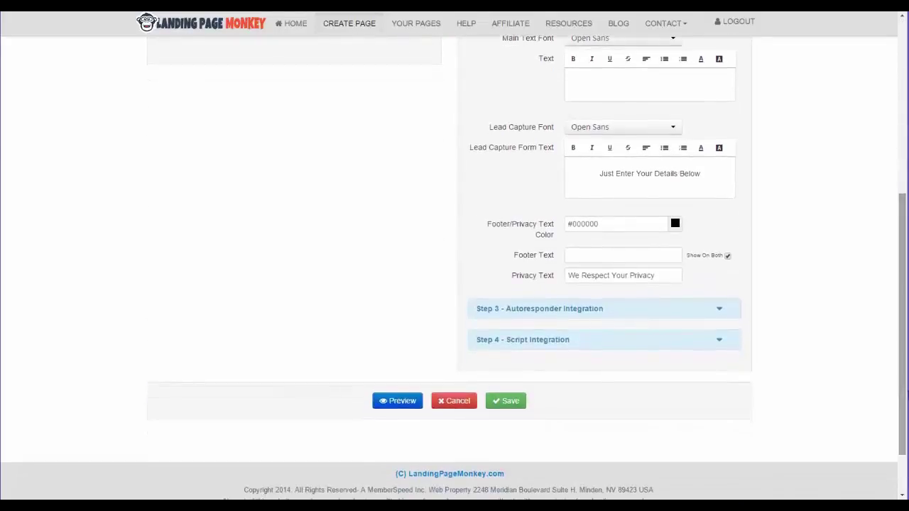
pyautogui.click(582, 255)
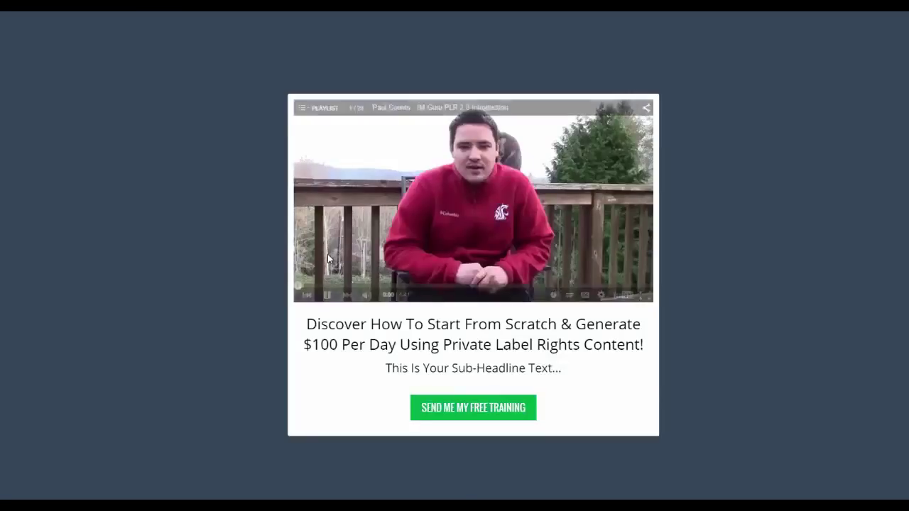
pyautogui.click(328, 295)
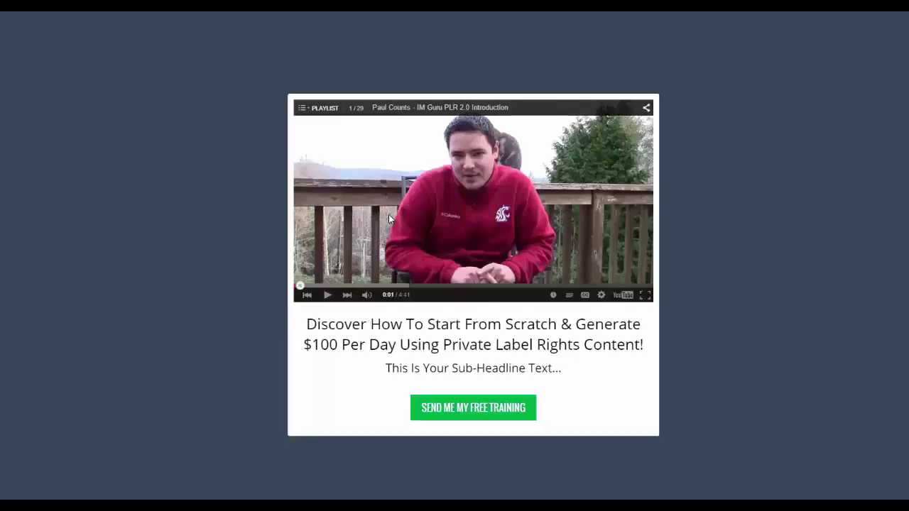
pyautogui.moveTo(369, 295)
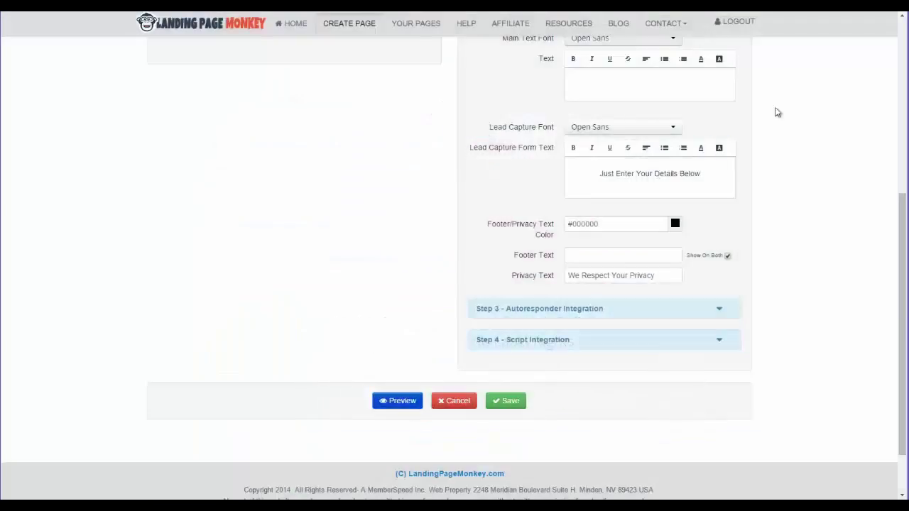
# Step: Clear the iframe code from the page's video embed setting
pyautogui.moveTo(902, 250); pyautogui.dragTo(902, 57)
pyautogui.click(658, 154)
pyautogui.hotkey('ctrl', 'a')
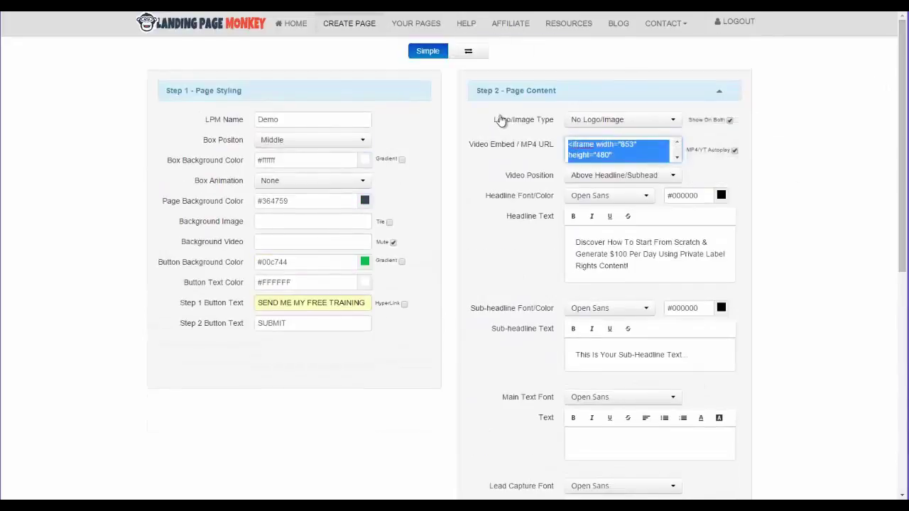
pyautogui.press('BackSpace')
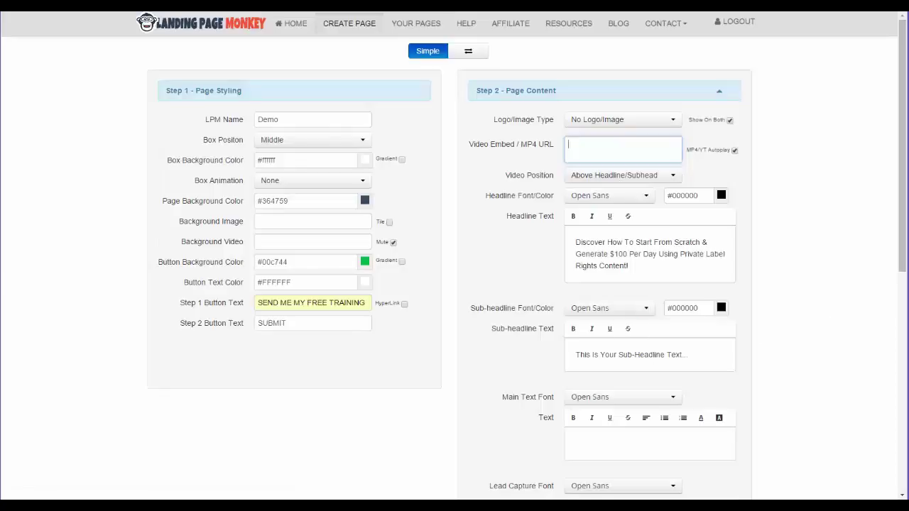
# Step: Copy the existing page's subheadline into Notepad as plain text, complete its first word as "Follow", and copy the cleaned text
pyautogui.scroll(-2, 597, 294)
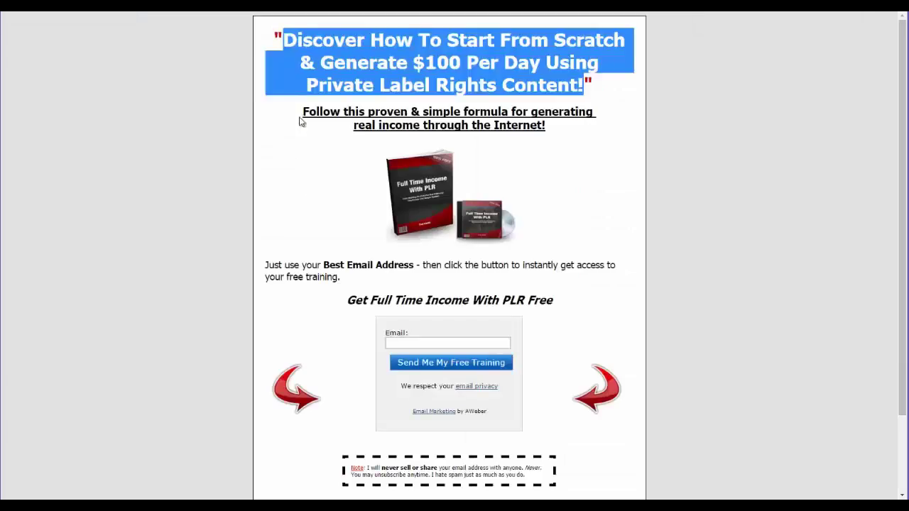
pyautogui.moveTo(310, 112); pyautogui.dragTo(574, 135)
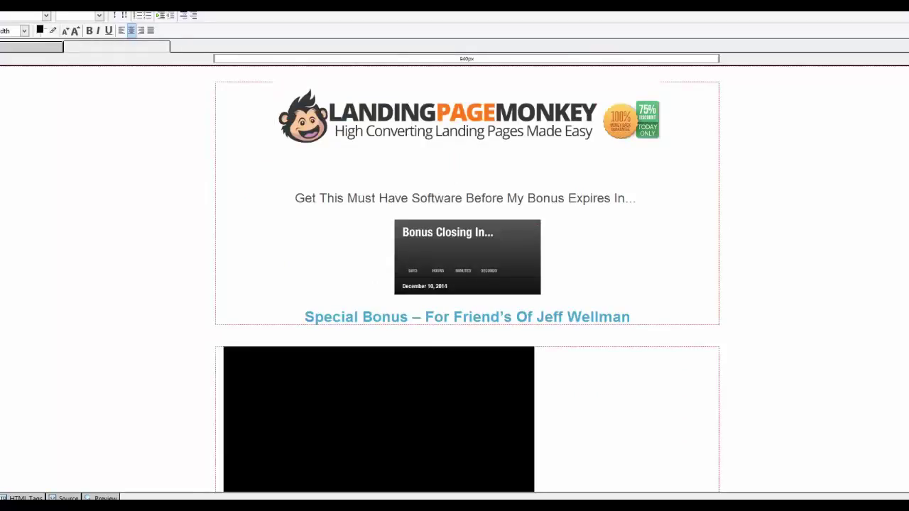
pyautogui.moveTo(131, 505)
pyautogui.click(131, 462)
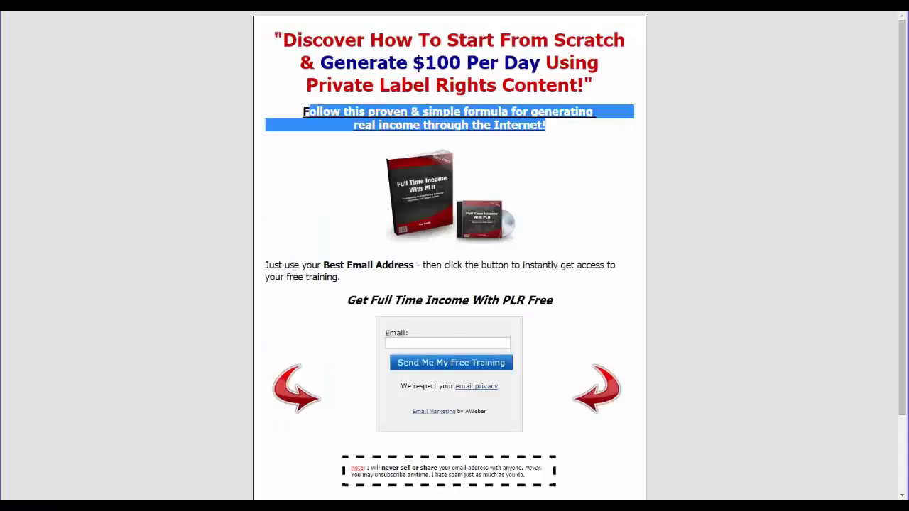
pyautogui.hotkey('alt', 'Tab')
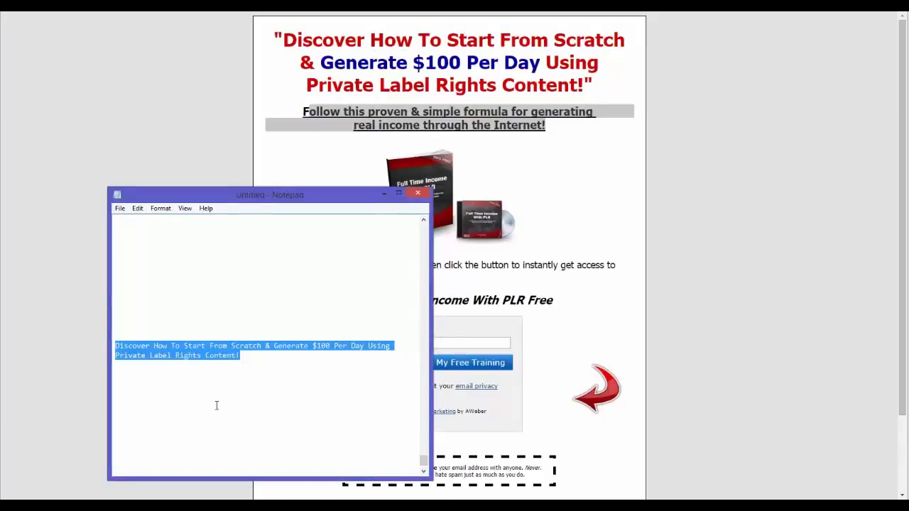
pyautogui.click(216, 406)
pyautogui.hotkey('ctrl', 'v')
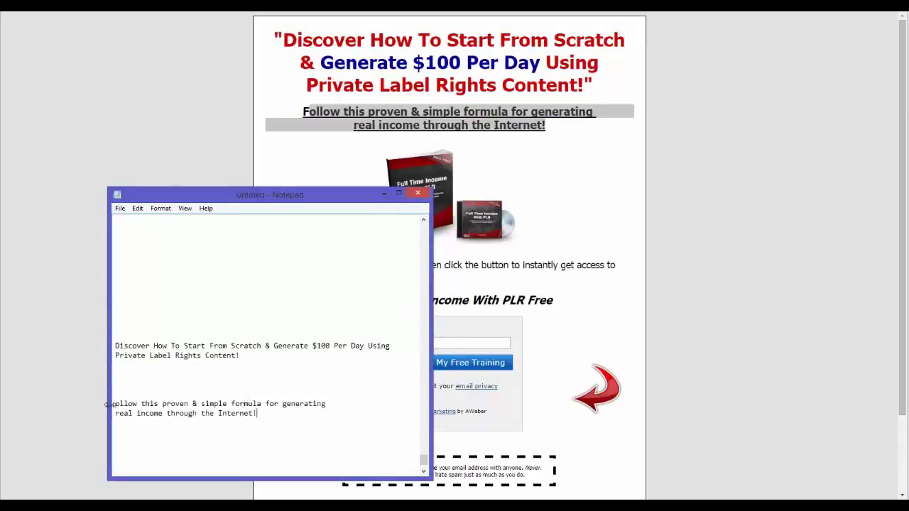
pyautogui.press('Return')
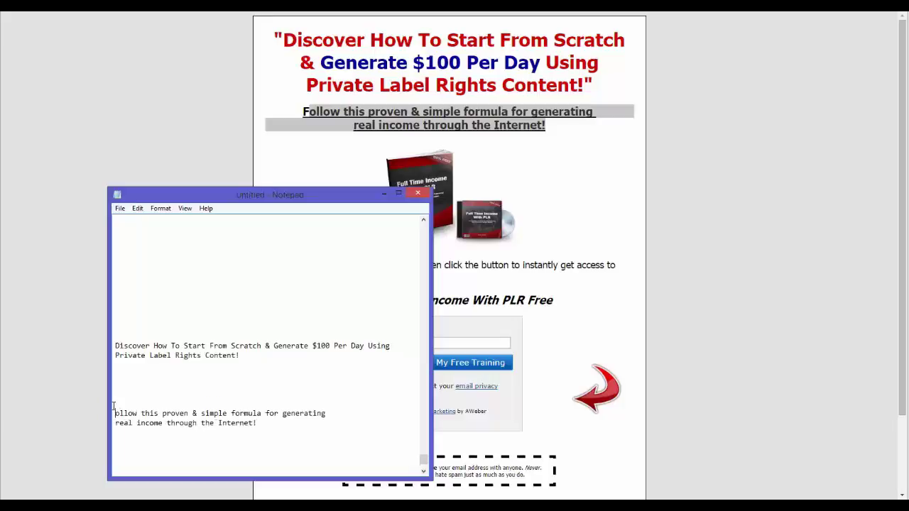
pyautogui.moveTo(114, 412); pyautogui.dragTo(291, 429)
pyautogui.hotkey('ctrl', 'c')
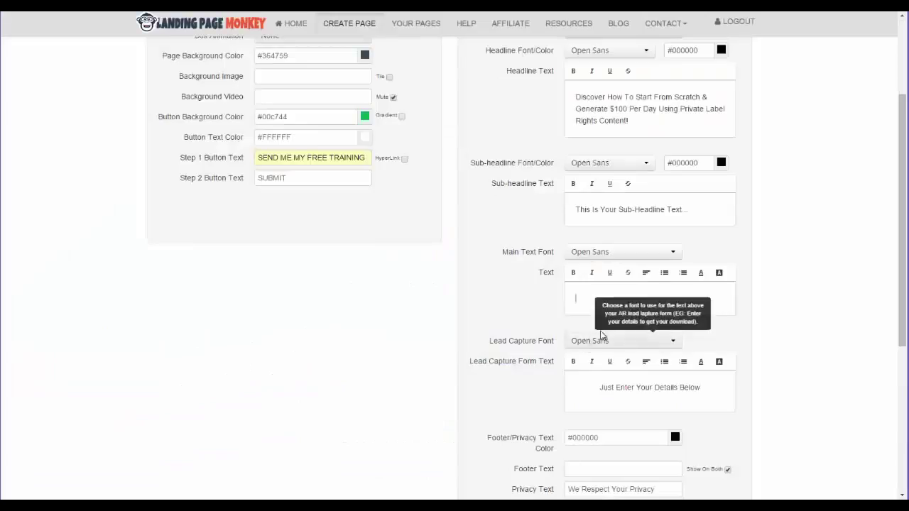
# Step: Paste "Follow this proven & simple formula for generating real income through the Internet!" as the main text and remove its line break
pyautogui.click(589, 308)
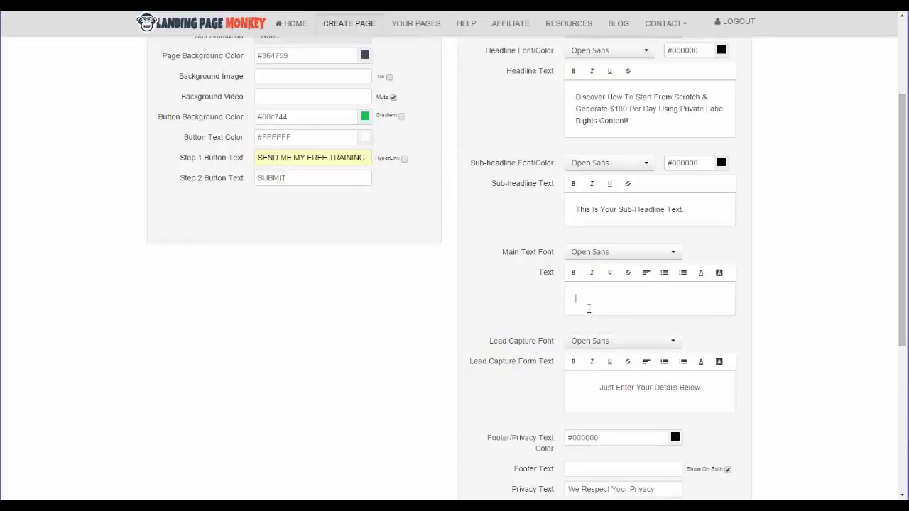
pyautogui.hotkey('ctrl', 'v')
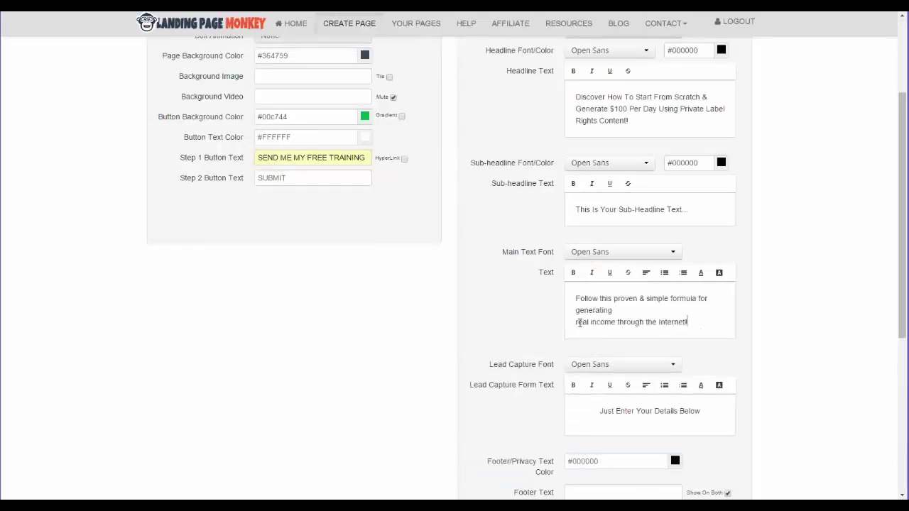
pyautogui.click(577, 322)
pyautogui.press('BackSpace')
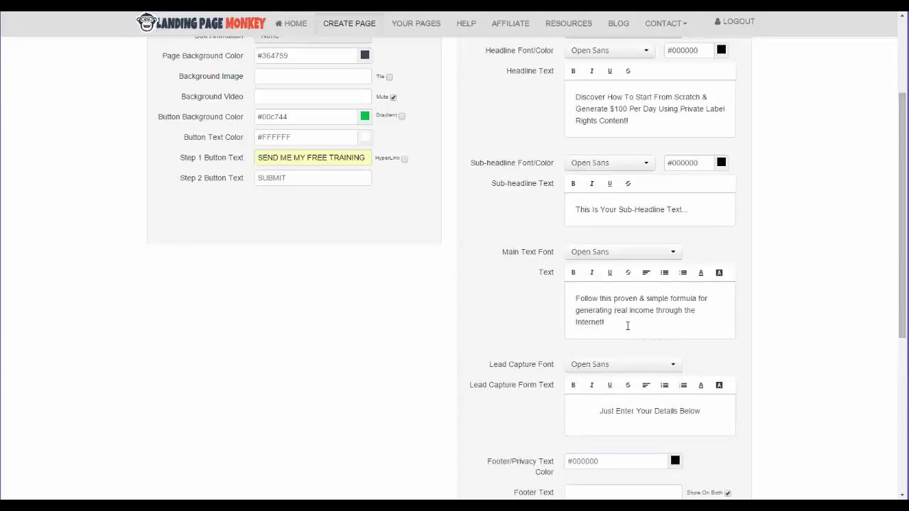
# Step: Add a bulleted list with Video #1, Video #2 and Video #3 below the main text and preview the page
pyautogui.moveTo(901, 332); pyautogui.dragTo(901, 355)
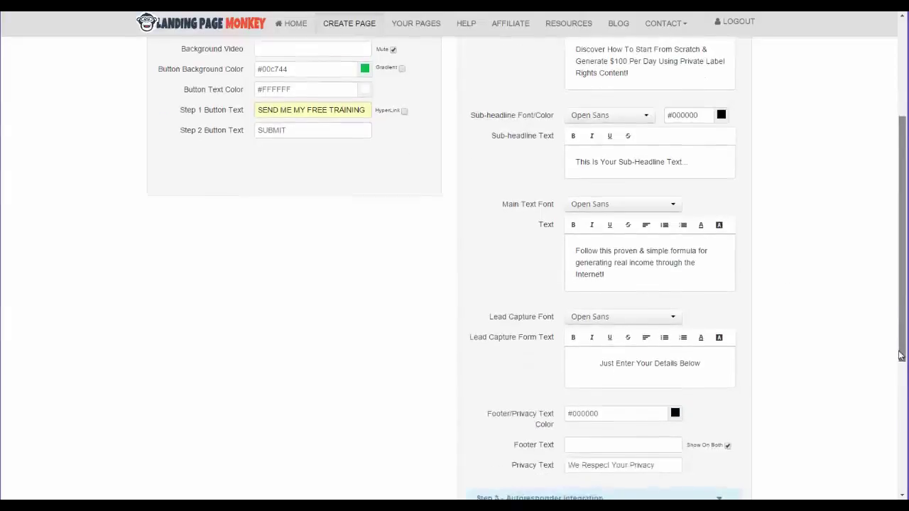
pyautogui.scroll(-1, 761, 286)
pyautogui.press('Return')
pyautogui.press('Return')
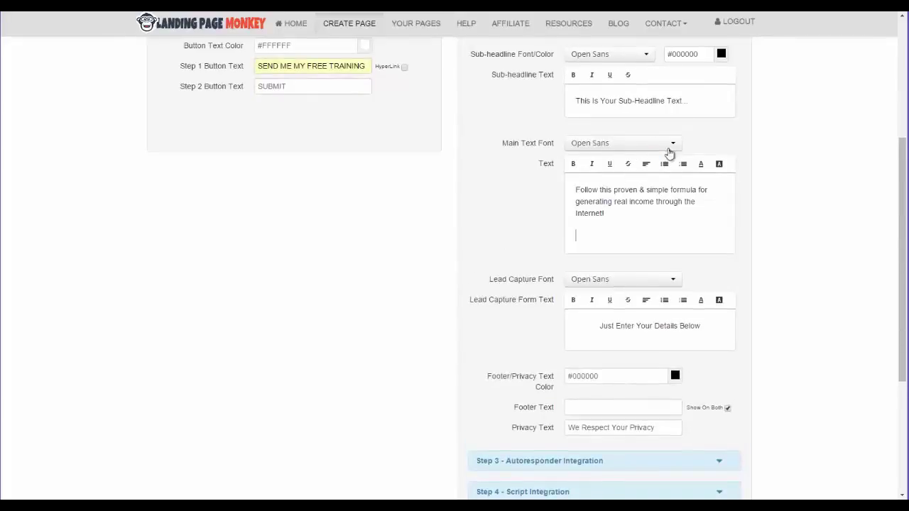
pyautogui.click(664, 164)
pyautogui.write('Video #1')
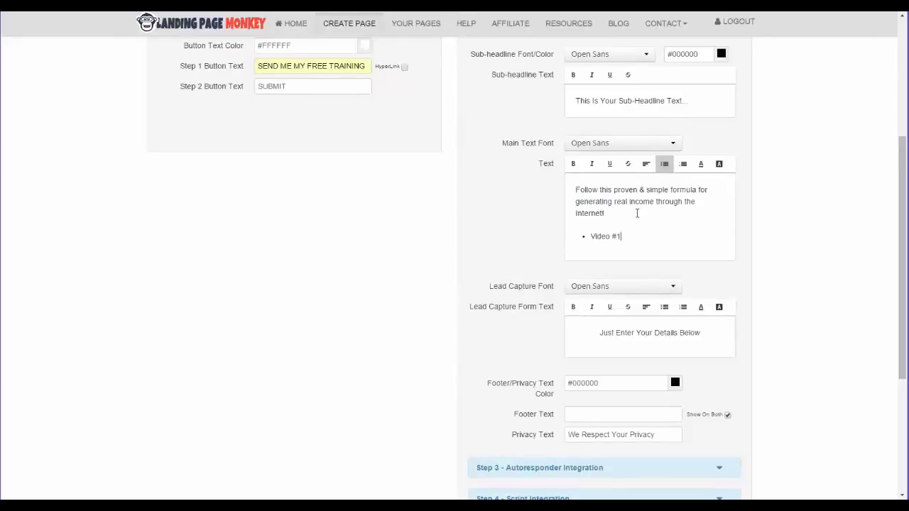
pyautogui.press('Return')
pyautogui.write('Video #2')
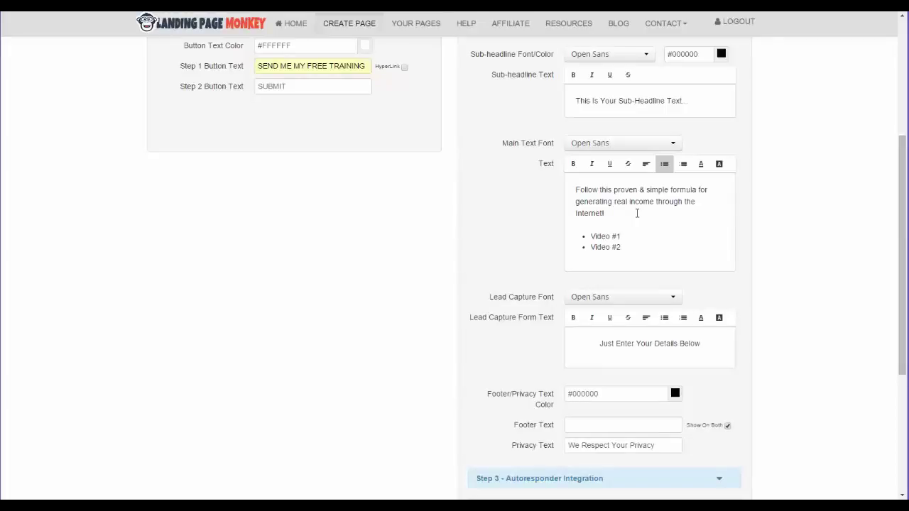
pyautogui.press('Return')
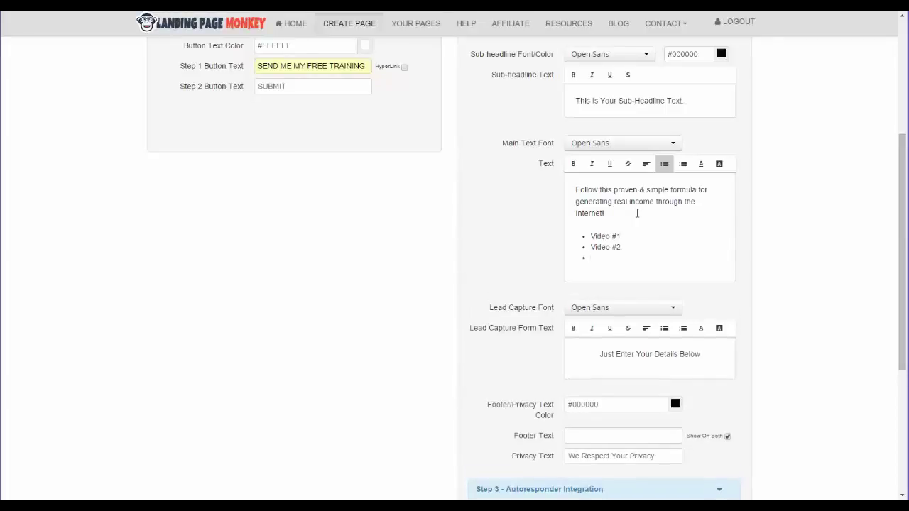
pyautogui.write('Video #3')
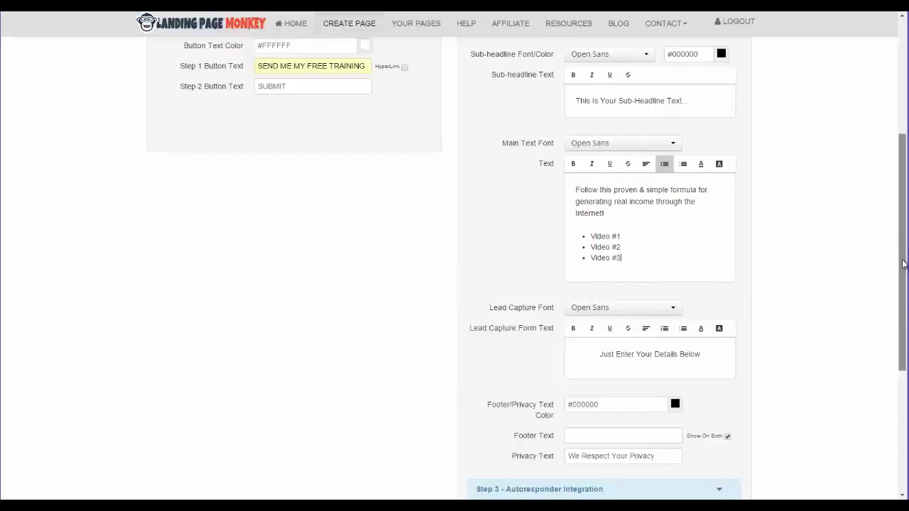
pyautogui.moveTo(899, 260); pyautogui.dragTo(887, 356)
pyautogui.click(419, 353)
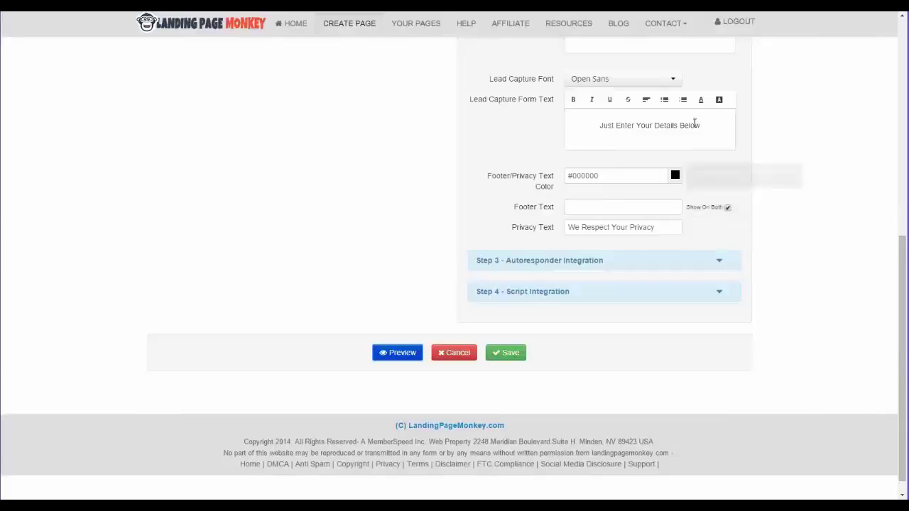
# Step: Delete the three video bullets and the blank line from the main text
pyautogui.moveTo(896, 288); pyautogui.dragTo(895, 220)
pyautogui.moveTo(642, 178); pyautogui.dragTo(550, 146)
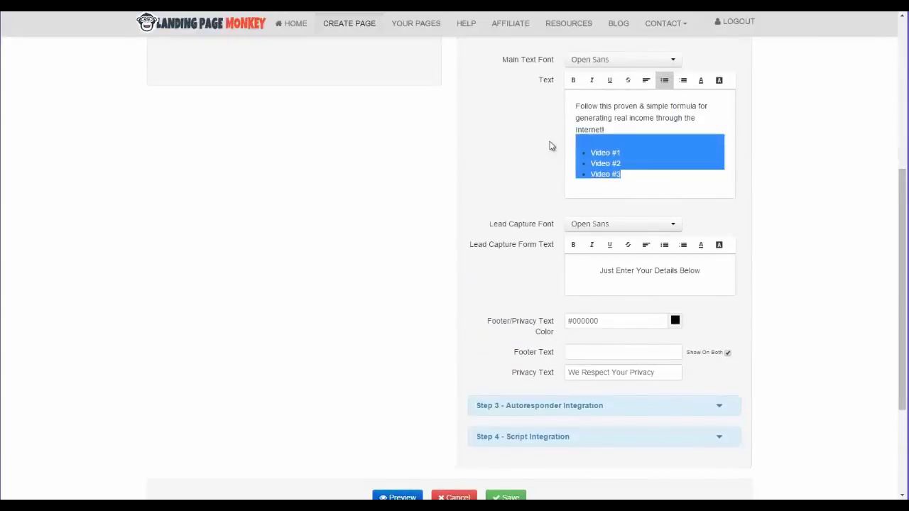
pyautogui.press('BackSpace')
pyautogui.press('BackSpace')
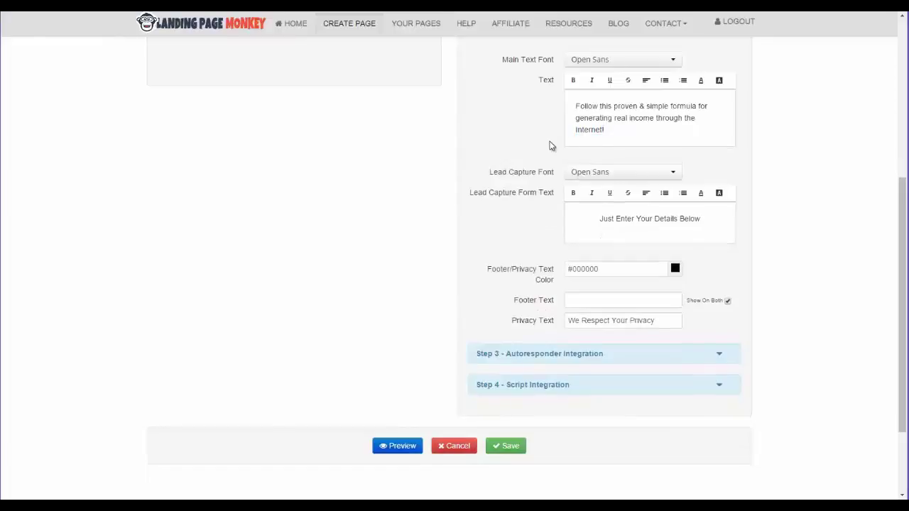
pyautogui.moveTo(900, 221); pyautogui.dragTo(902, 138)
pyautogui.moveTo(632, 229); pyautogui.dragTo(549, 203)
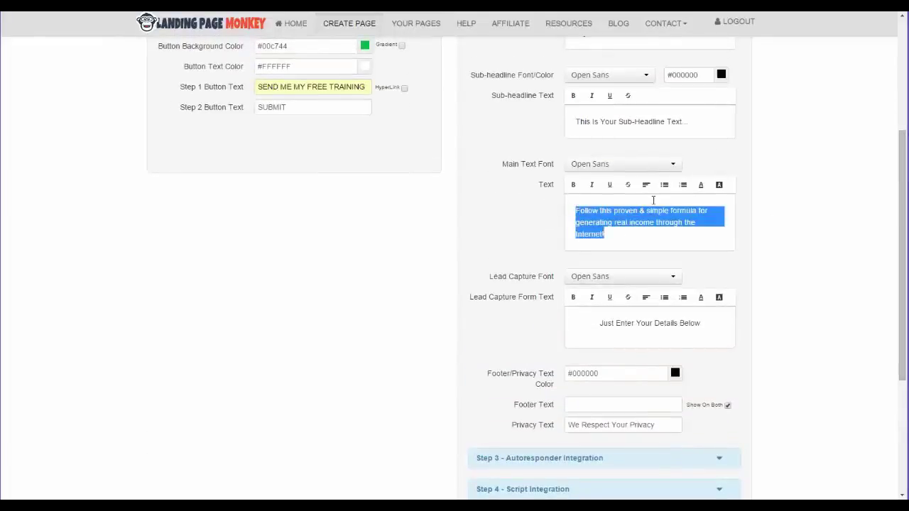
pyautogui.moveTo(903, 188); pyautogui.dragTo(892, 150)
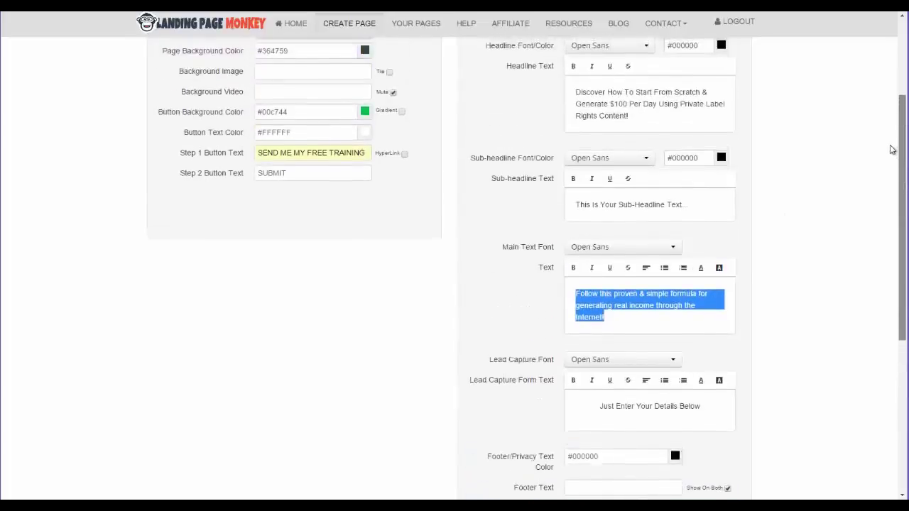
pyautogui.scroll(1, 893, 150)
pyautogui.moveTo(646, 169); pyautogui.dragTo(551, 145)
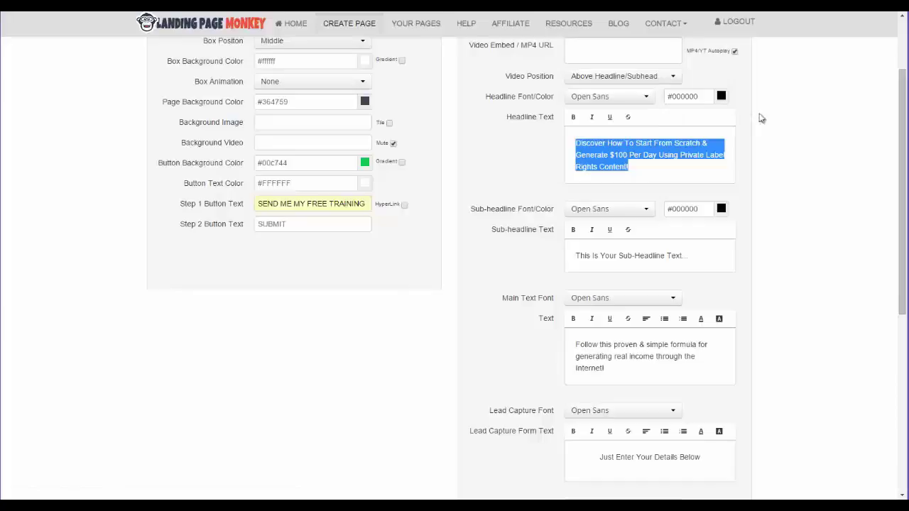
pyautogui.click(858, 147)
# Step: Color the whole main text dark blue and make it bold
pyautogui.moveTo(901, 151); pyautogui.dragTo(901, 191)
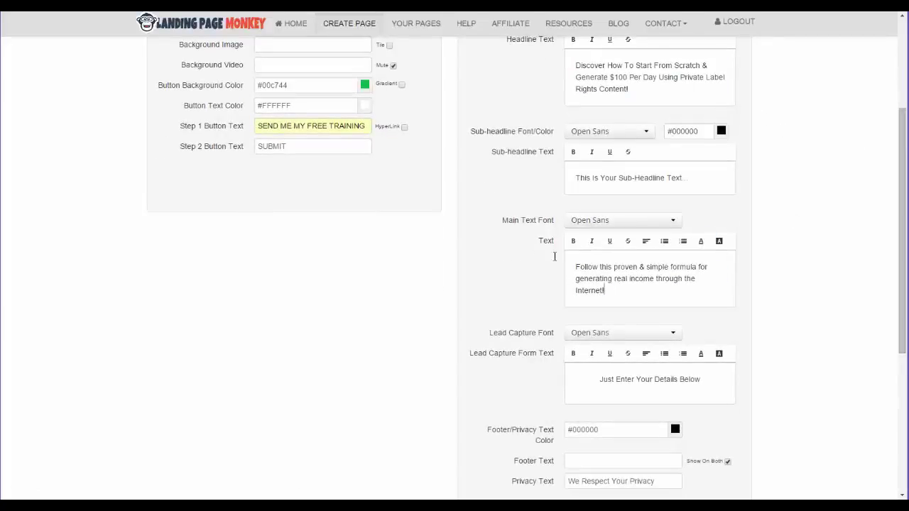
pyautogui.hotkey('ctrl', 'a')
pyautogui.click(701, 241)
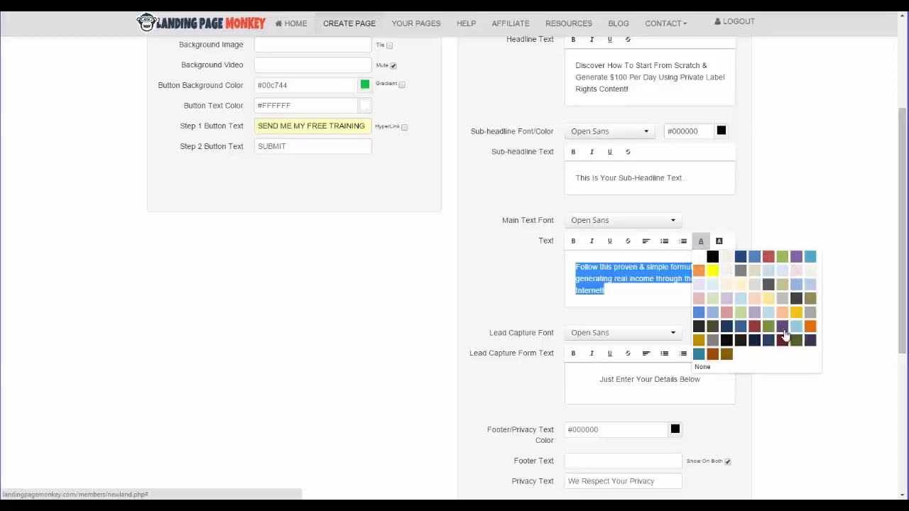
pyautogui.click(740, 257)
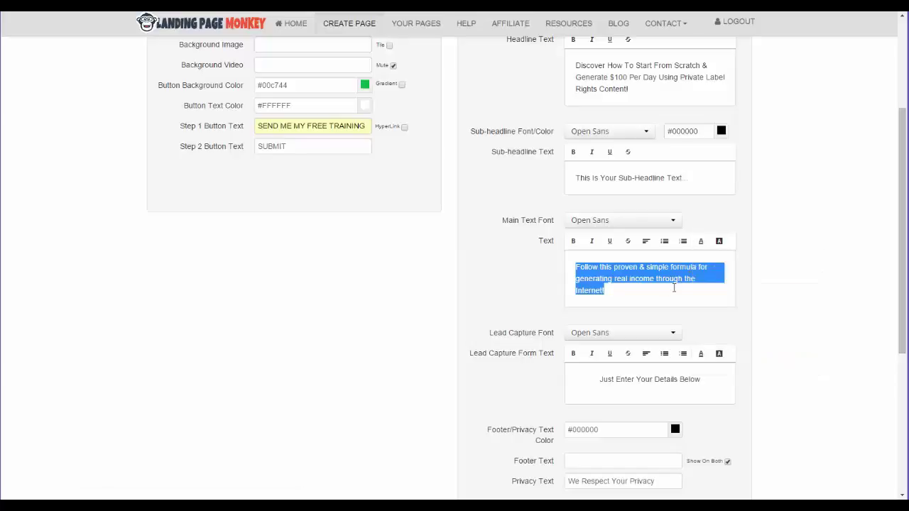
pyautogui.click(573, 241)
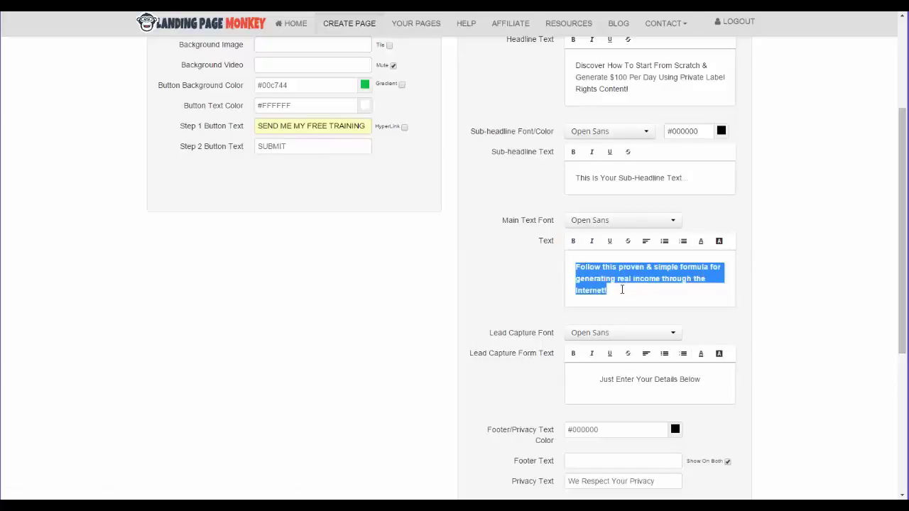
pyautogui.click(622, 291)
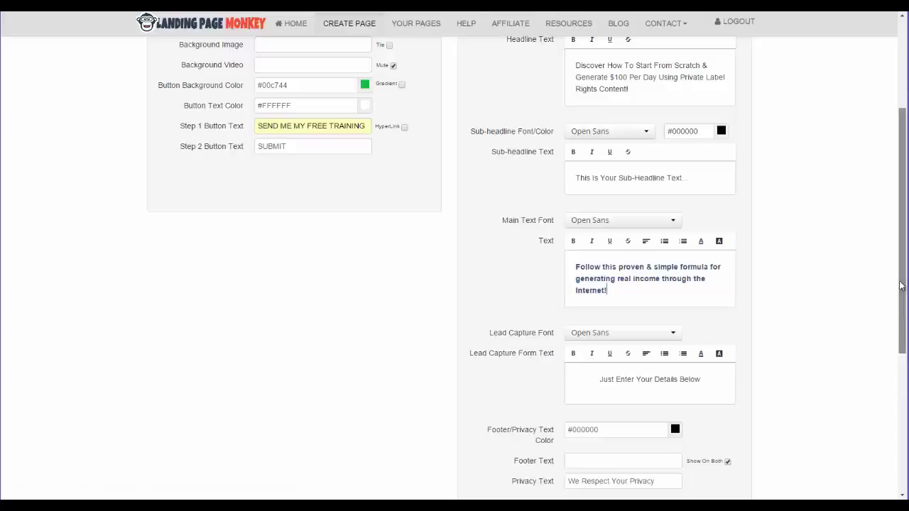
# Step: Preview the landing page through to its lead capture form and close the preview
pyautogui.moveTo(906, 261); pyautogui.dragTo(897, 378)
pyautogui.click(402, 338)
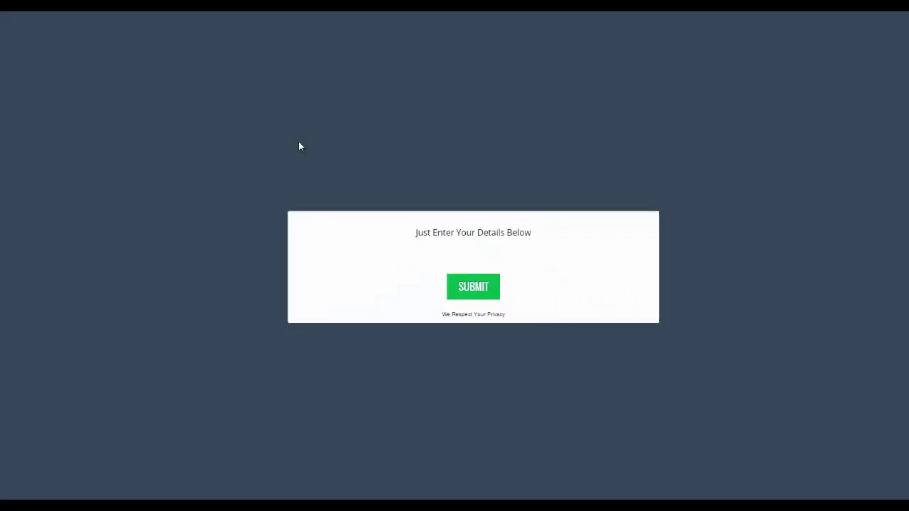
pyautogui.hotkey('ctrl', 'w')
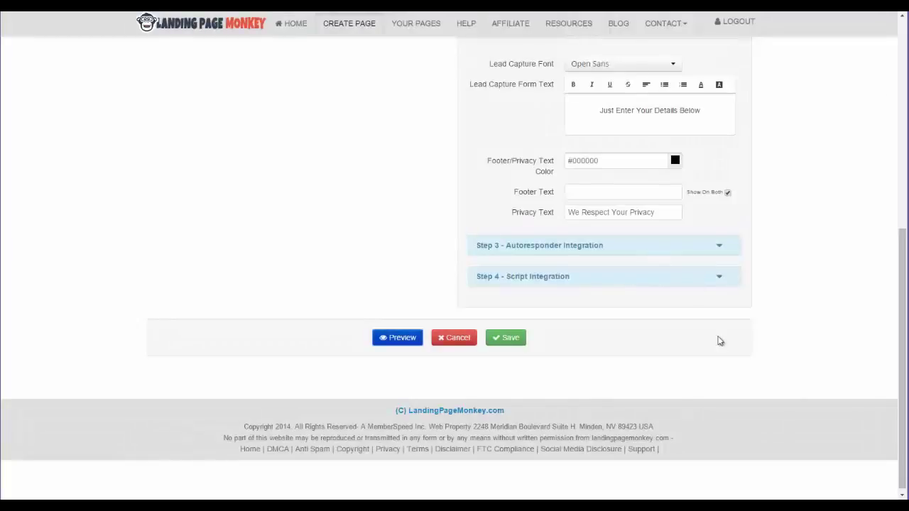
# Step: Open the Autoresponder Integration settings and set the AR type to Aweber
pyautogui.click(721, 249)
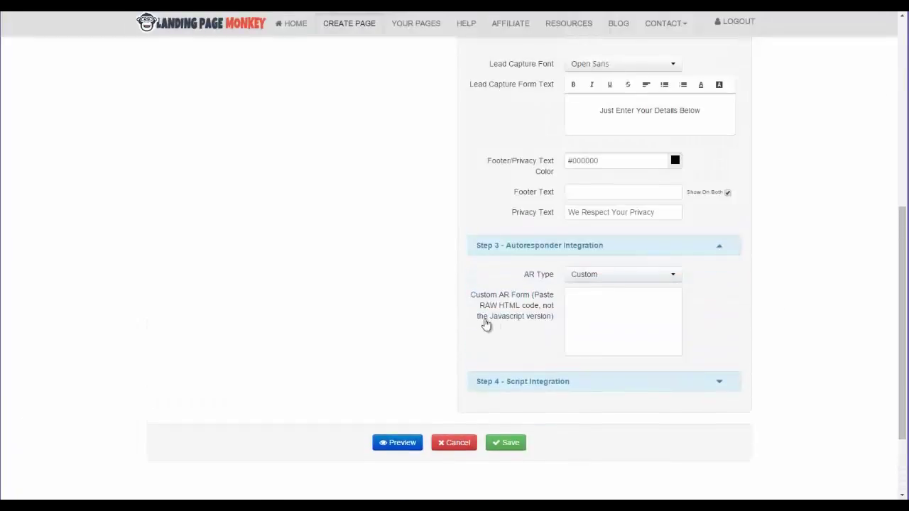
pyautogui.click(631, 281)
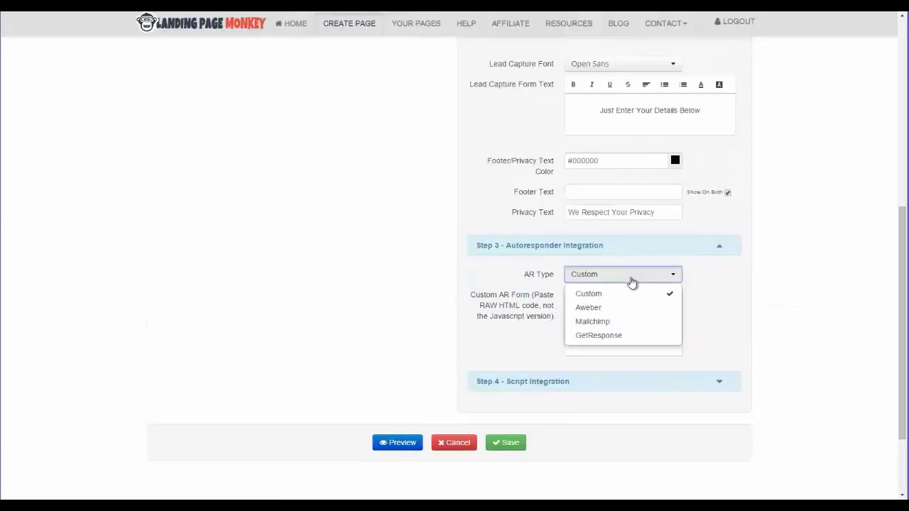
pyautogui.click(602, 307)
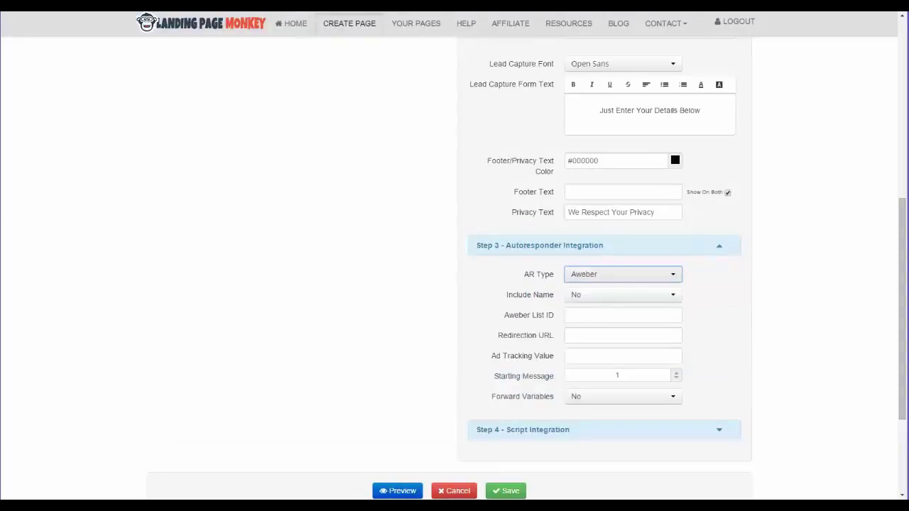
# Step: Copy the list name 100daywithplr2 from the Notepad notes and enter it as the Aweber List ID
pyautogui.hotkey('alt', 'Tab')
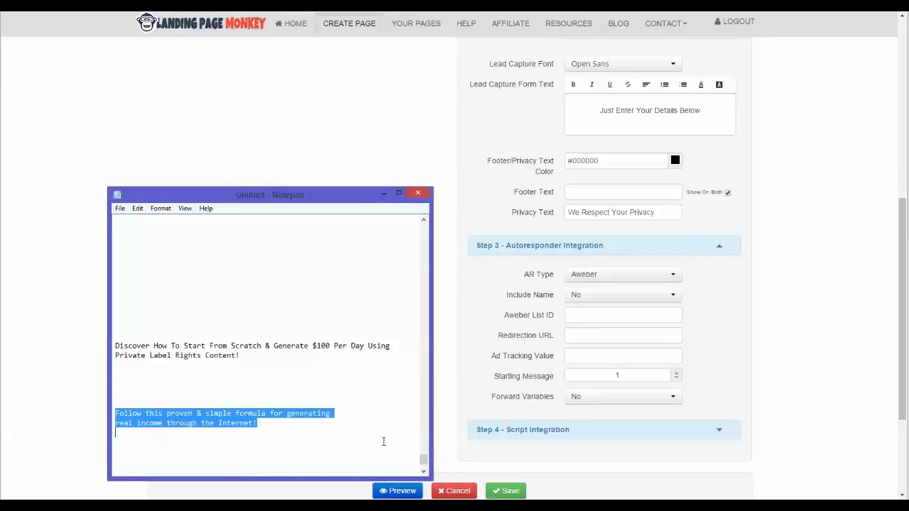
pyautogui.click(424, 472)
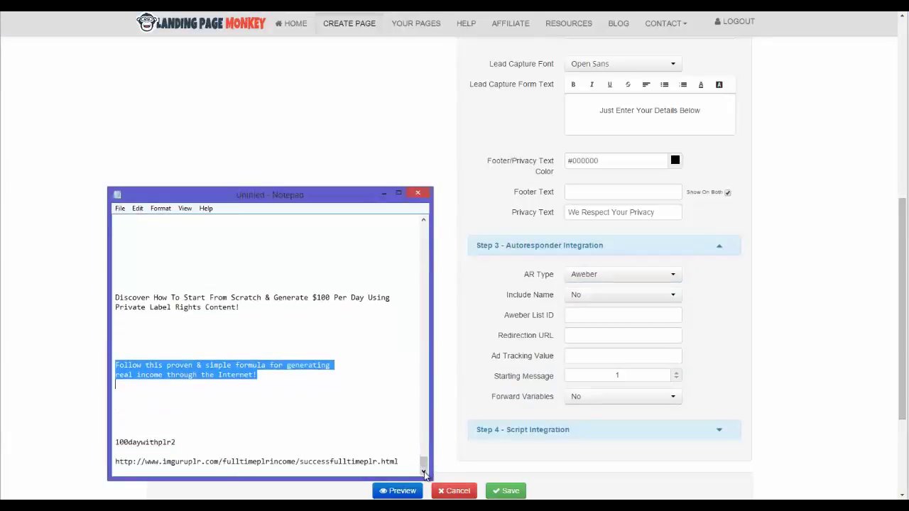
pyautogui.moveTo(188, 443); pyautogui.dragTo(103, 443)
pyautogui.hotkey('ctrl', 'c')
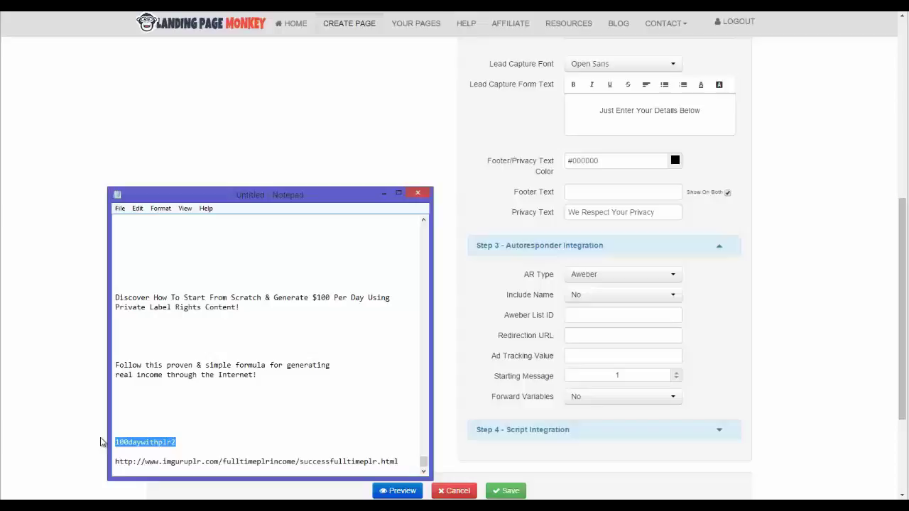
pyautogui.click(568, 315)
pyautogui.hotkey('ctrl', 'v')
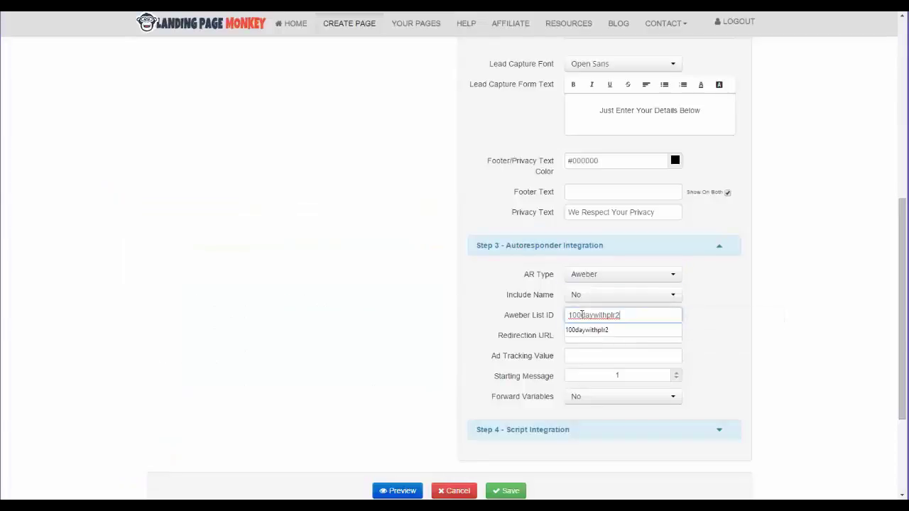
pyautogui.click(600, 330)
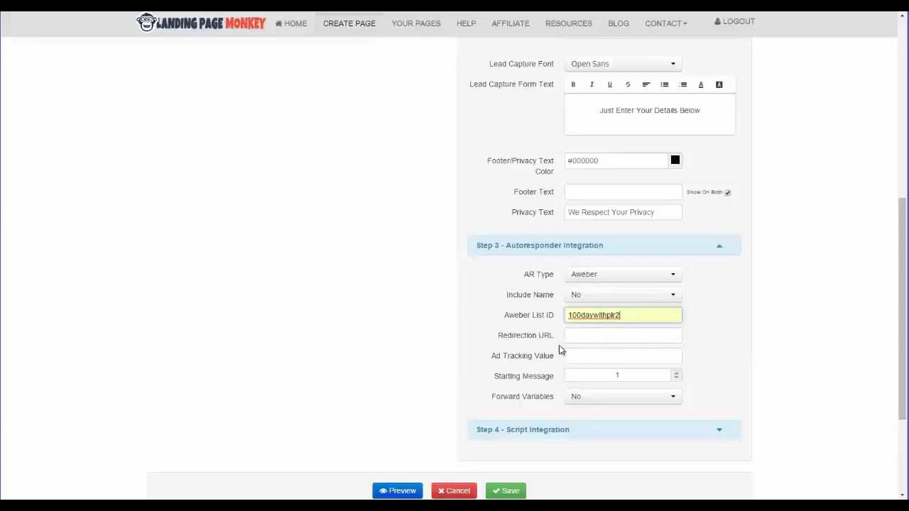
pyautogui.click(578, 337)
pyautogui.hotkey('alt', 'Tab')
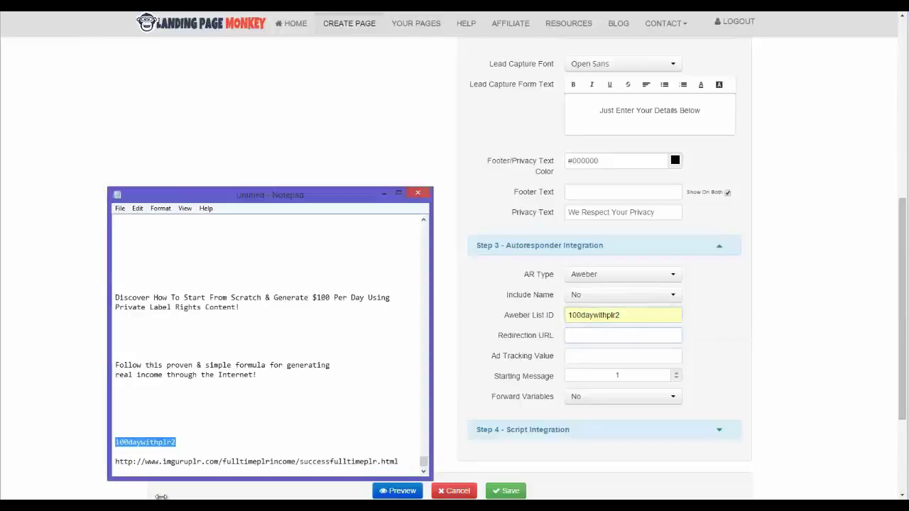
pyautogui.moveTo(400, 463); pyautogui.dragTo(109, 468)
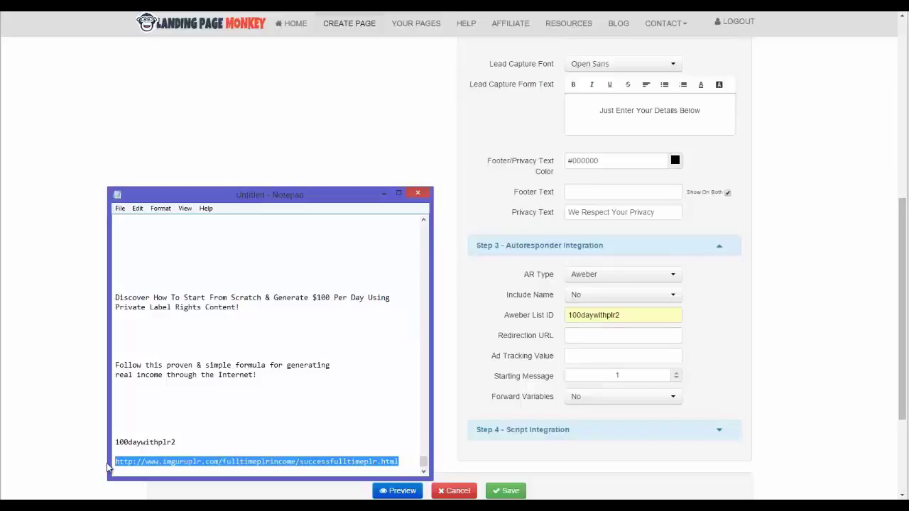
pyautogui.hotkey('alt', 'Tab')
pyautogui.click(582, 333)
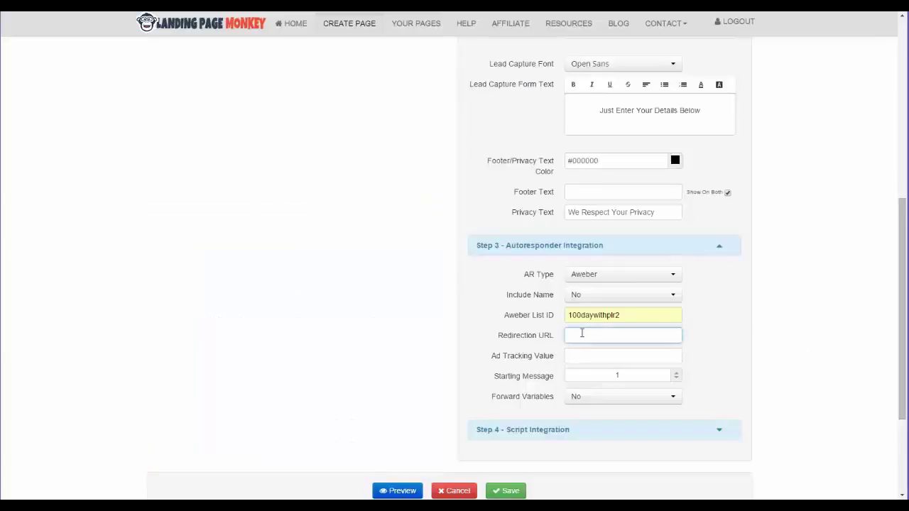
pyautogui.hotkey('ctrl', 'v')
pyautogui.press('Tab')
pyautogui.press('Tab')
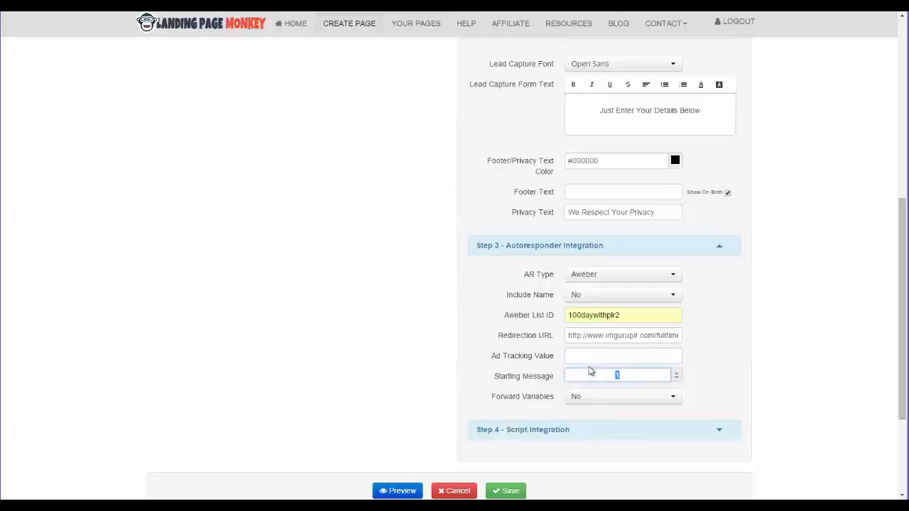
pyautogui.click(678, 380)
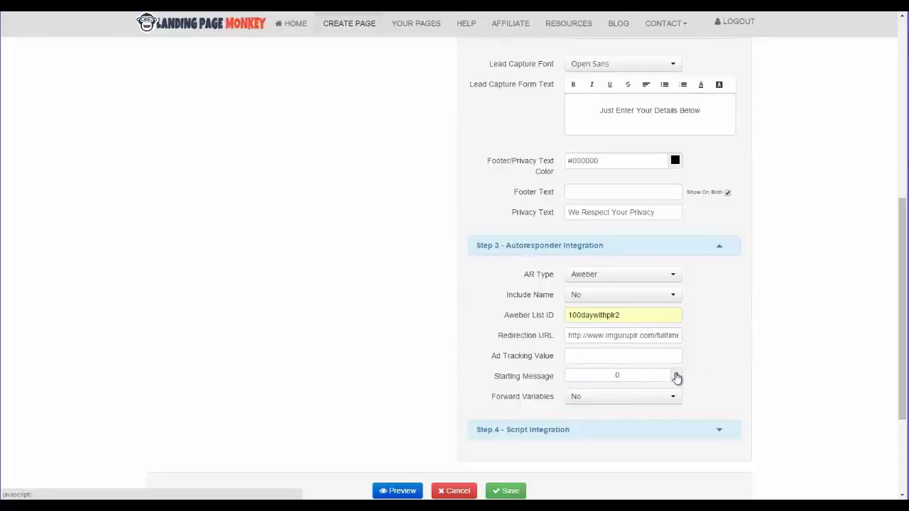
pyautogui.click(677, 377)
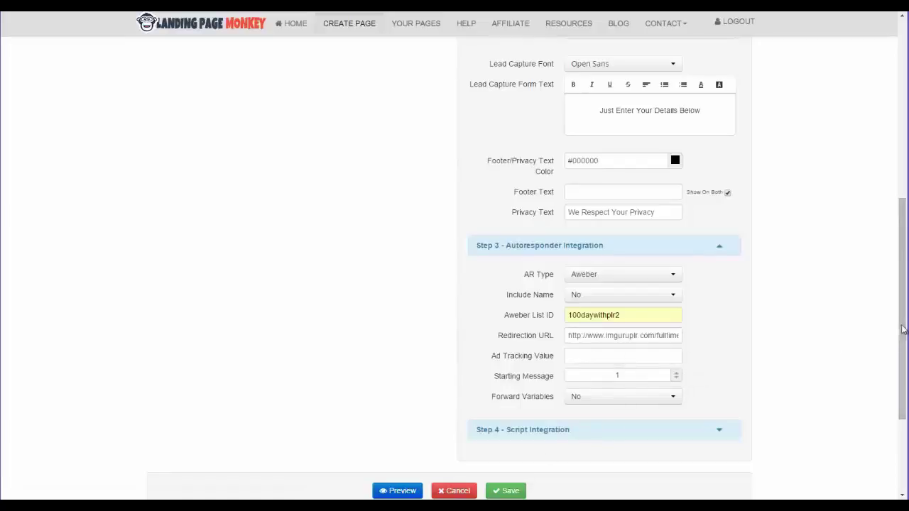
# Step: Look over the Script Integration section, collapse it, and preview the page through to its lead capture form
pyautogui.scroll(-3, 903, 329)
pyautogui.click(720, 281)
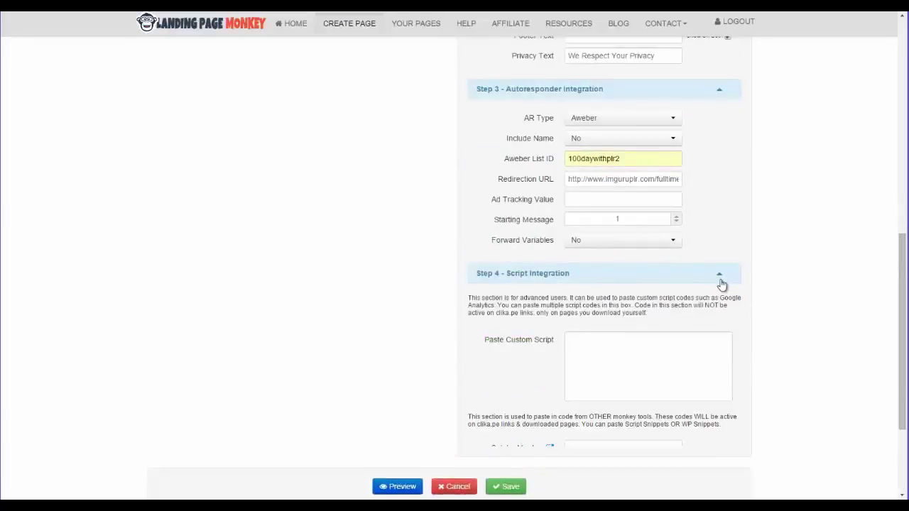
pyautogui.click(720, 279)
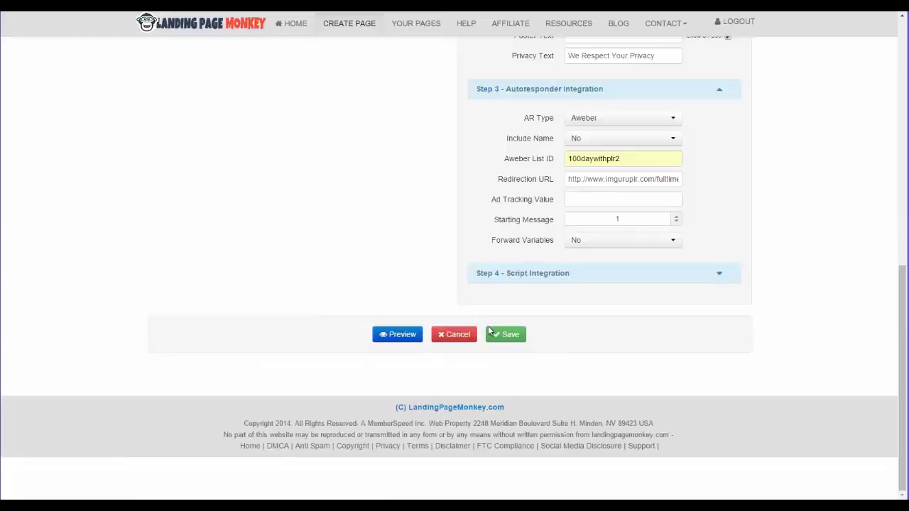
pyautogui.click(397, 334)
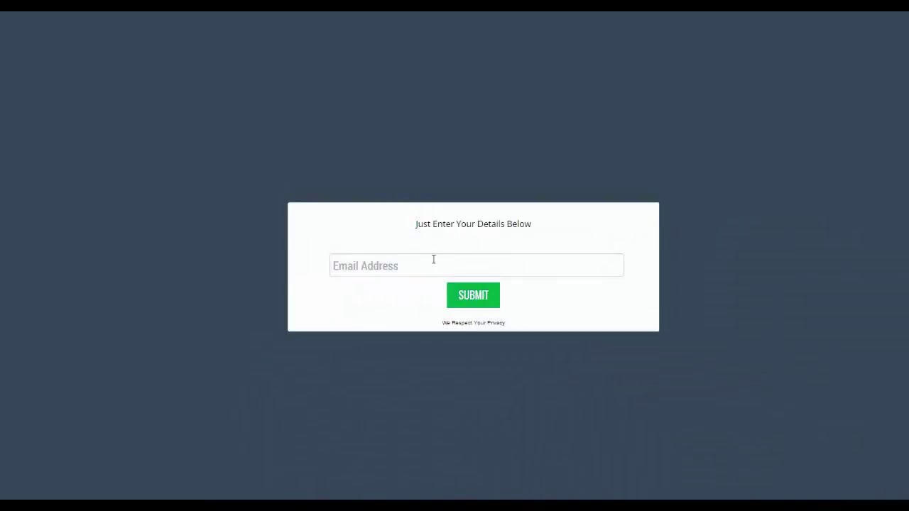
pyautogui.click(424, 266)
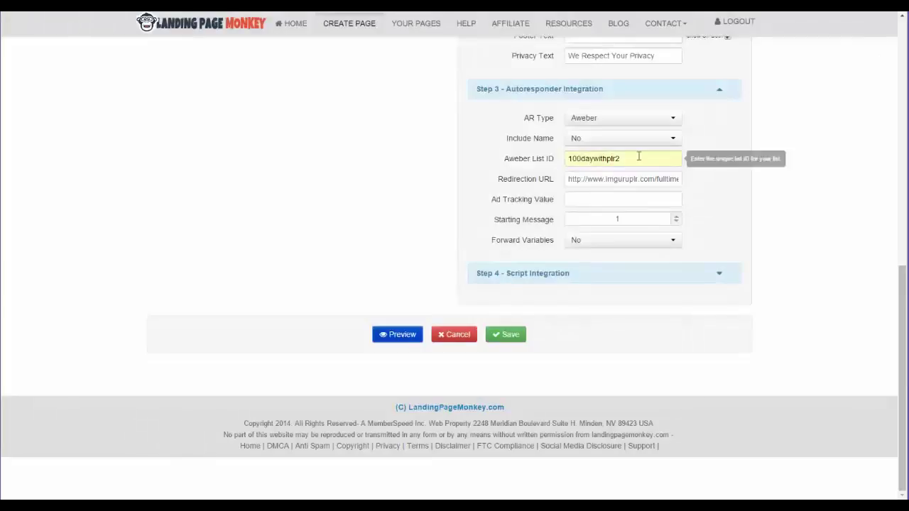
# Step: Set Include Name to Yes for Aweber and preview the lead capture form with its name and email fields
pyautogui.click(672, 145)
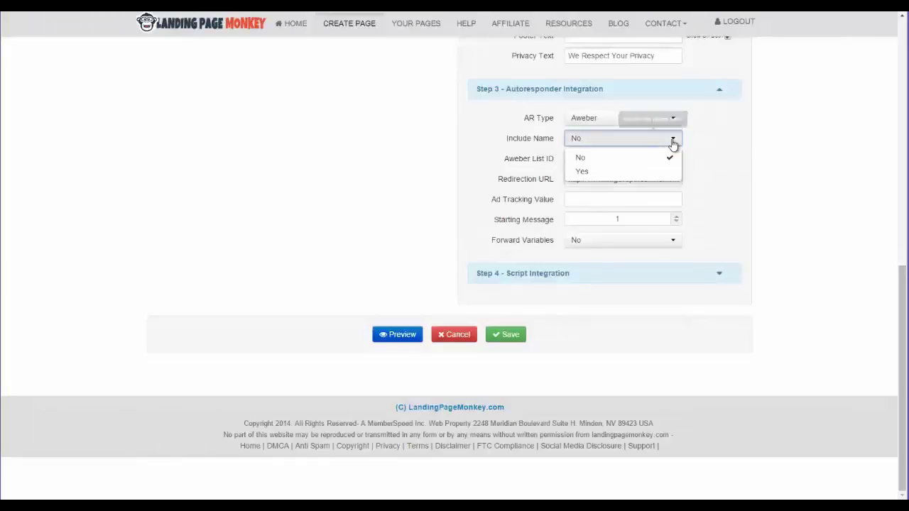
pyautogui.click(592, 176)
pyautogui.click(413, 336)
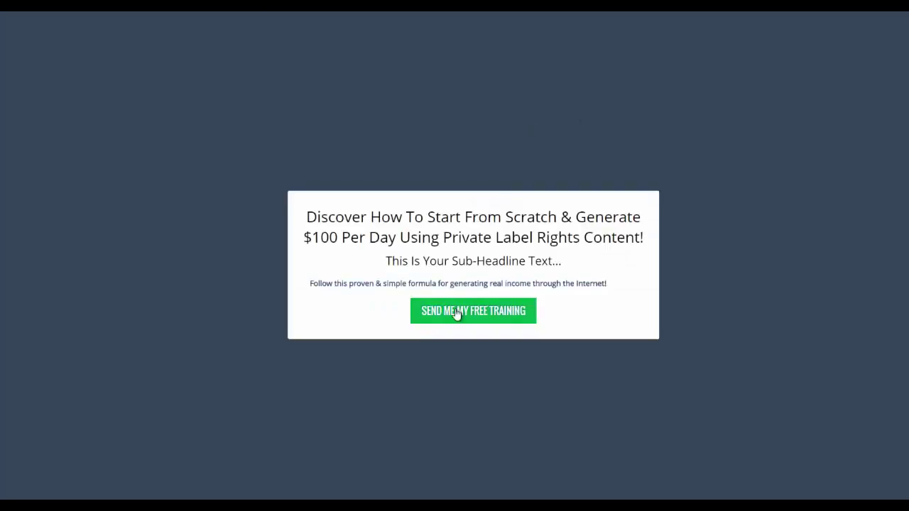
pyautogui.click(457, 315)
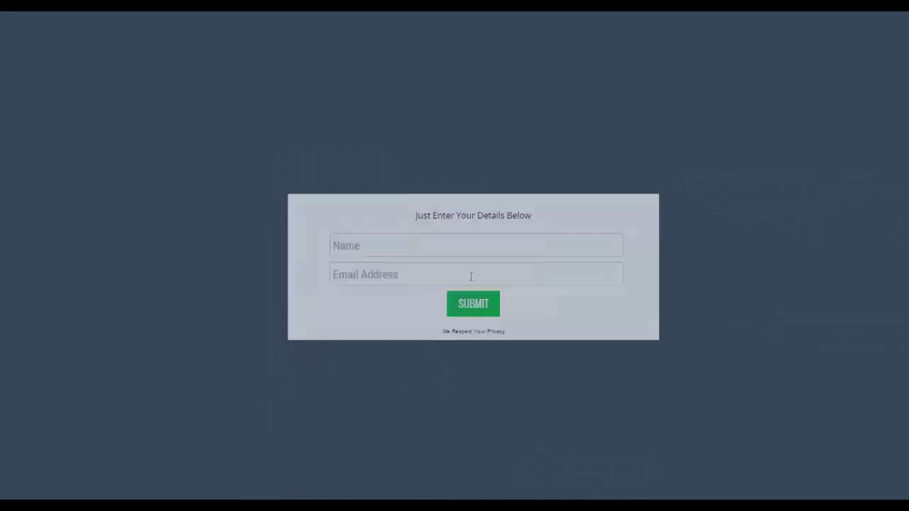
pyautogui.click(387, 248)
pyautogui.click(396, 276)
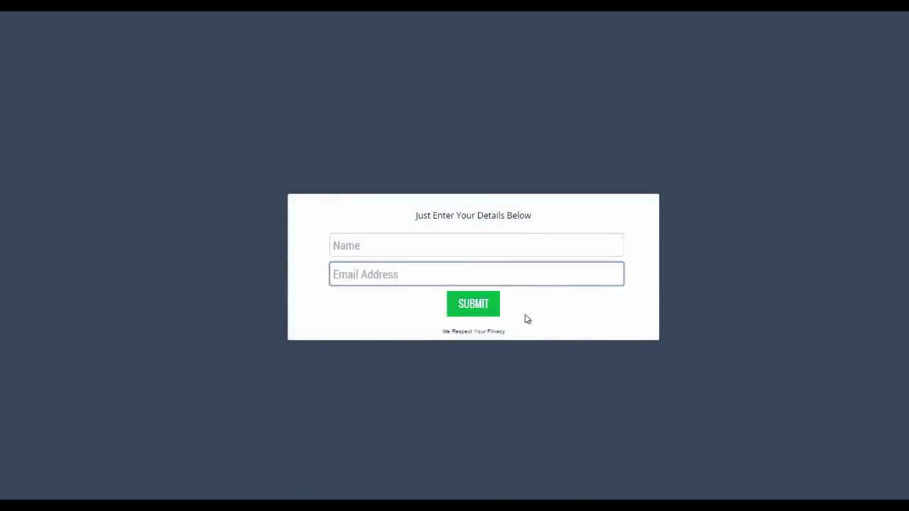
pyautogui.click(371, 190)
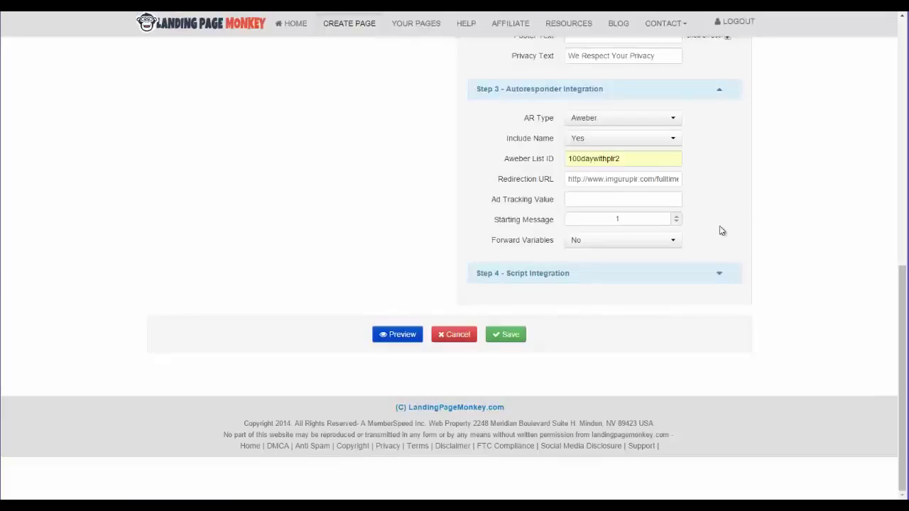
# Step: Examine the custom script box and the other Monkey tool code fields under Script Integration, and collapse the section
pyautogui.moveTo(903, 290); pyautogui.dragTo(887, 302)
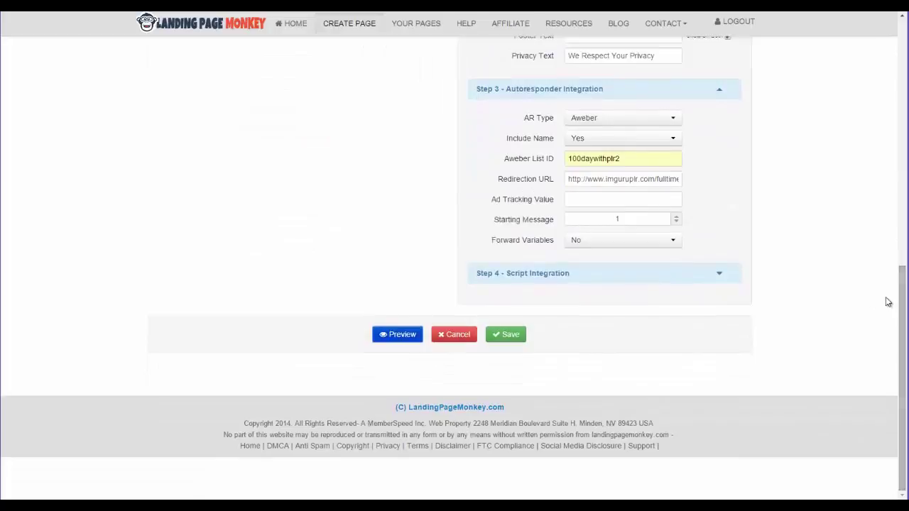
pyautogui.click(725, 273)
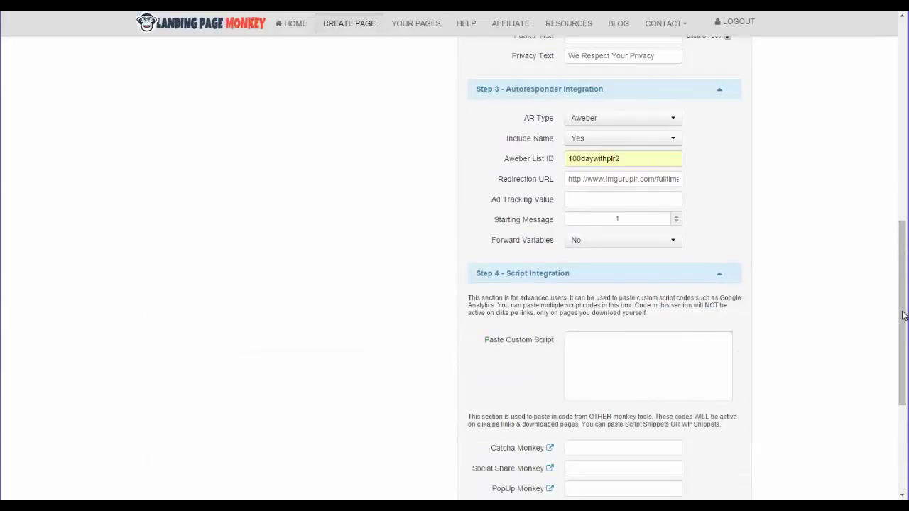
pyautogui.moveTo(904, 315); pyautogui.dragTo(903, 346)
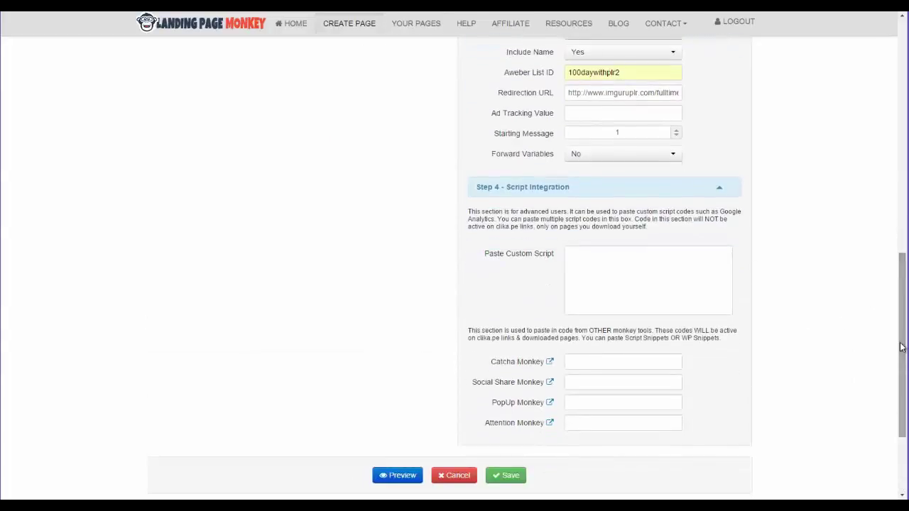
pyautogui.click(718, 188)
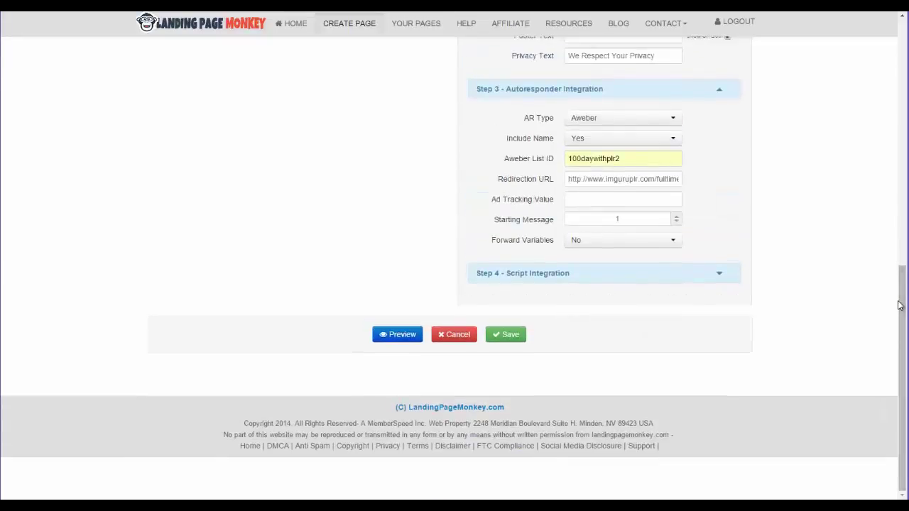
# Step: Turn on the Step 1 button's hyperlink option, look at its URL field, and turn the option off again
pyautogui.scroll(5, 887, 187)
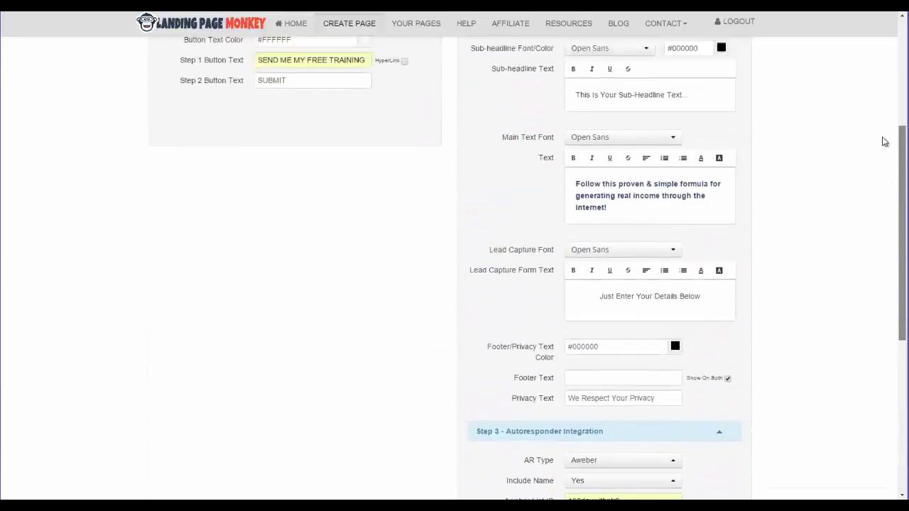
pyautogui.scroll(2, 884, 142)
pyautogui.scroll(1, 875, 98)
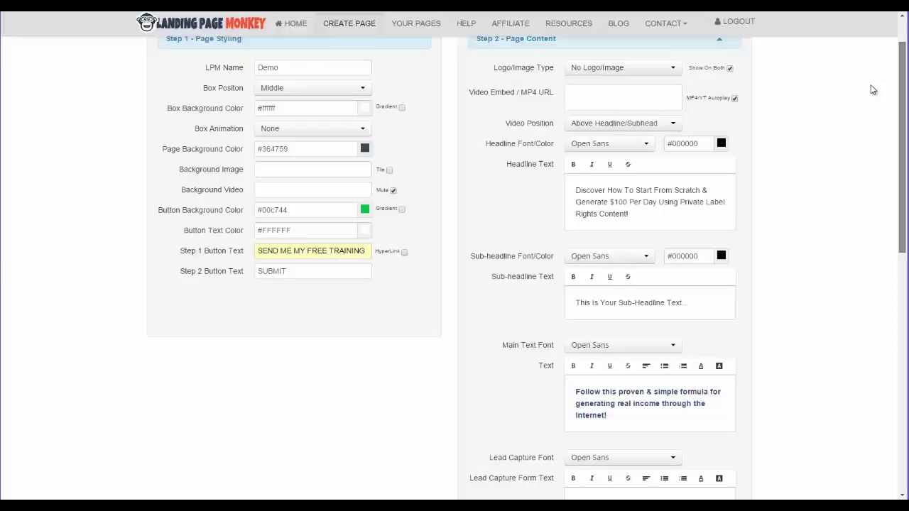
pyautogui.scroll(1, 872, 82)
pyautogui.scroll(1, 872, 74)
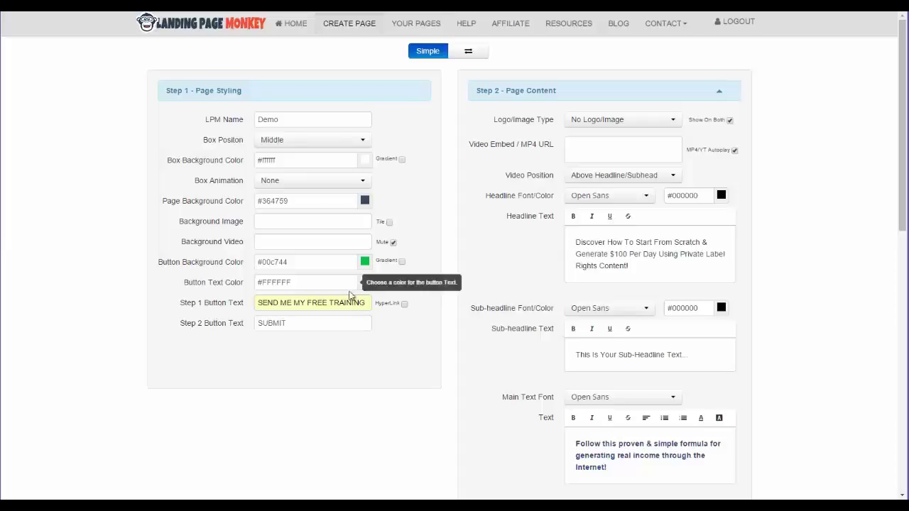
pyautogui.click(403, 305)
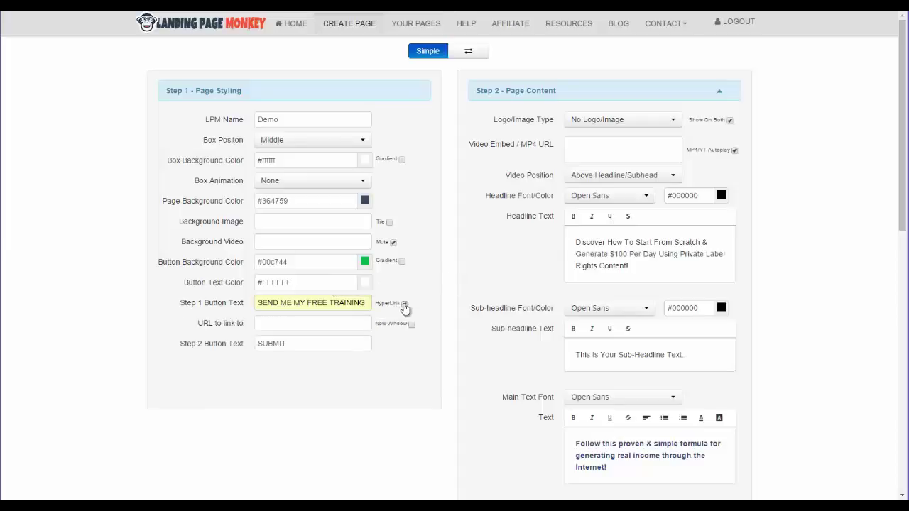
pyautogui.click(322, 324)
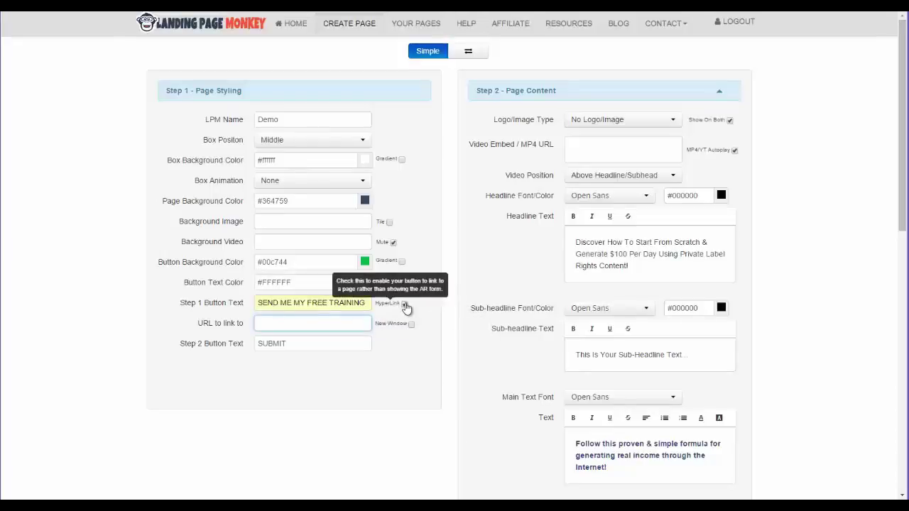
pyautogui.click(404, 305)
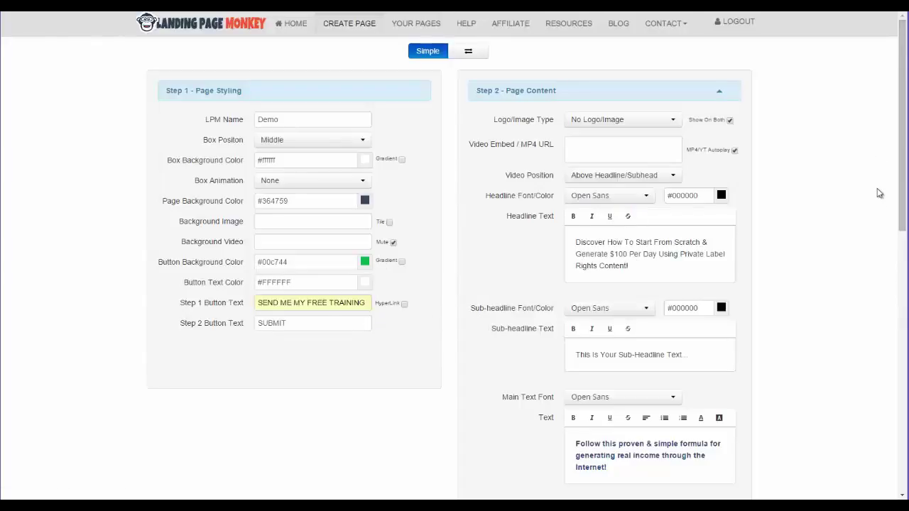
# Step: Open the Demo page's preview, take it out of full screen, and shrink it to a smaller window over the editor
pyautogui.scroll(-5, 881, 213)
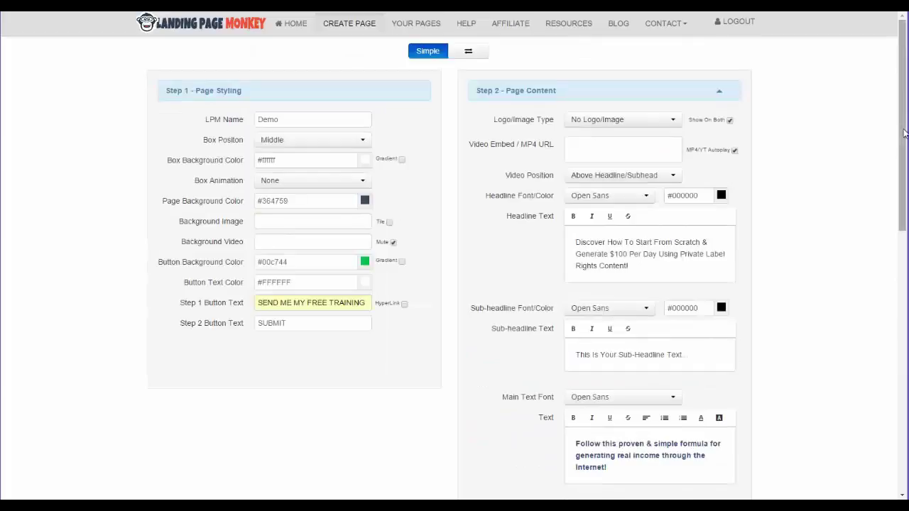
pyautogui.scroll(-9, 879, 321)
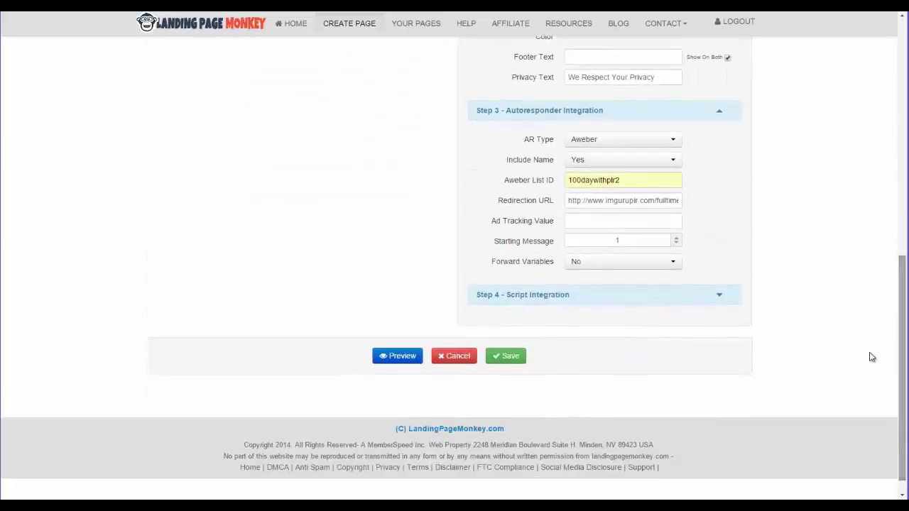
pyautogui.click(401, 358)
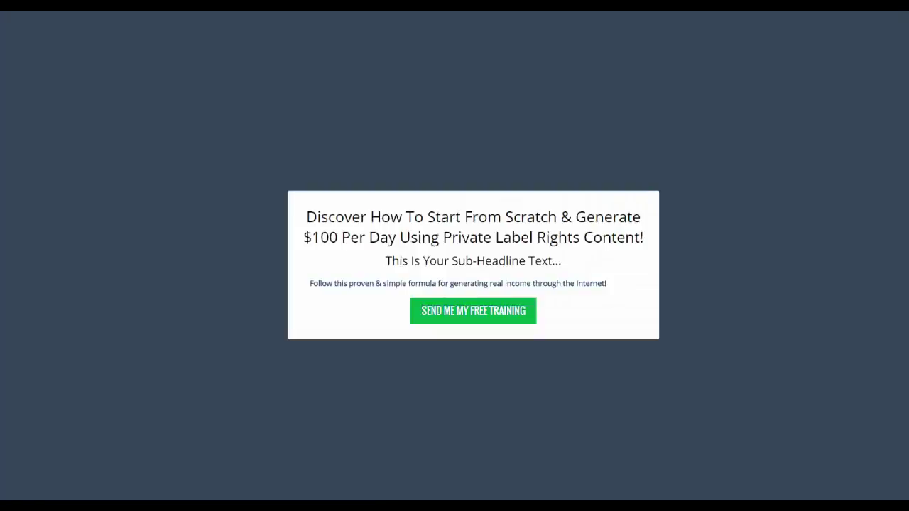
pyautogui.press('F11')
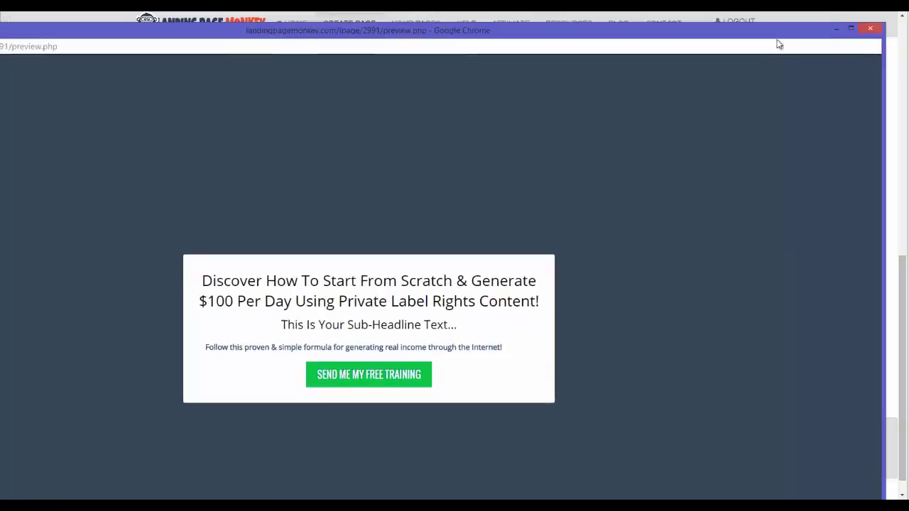
pyautogui.moveTo(875, 97); pyautogui.dragTo(476, 103)
pyautogui.moveTo(442, 43); pyautogui.dragTo(638, 21)
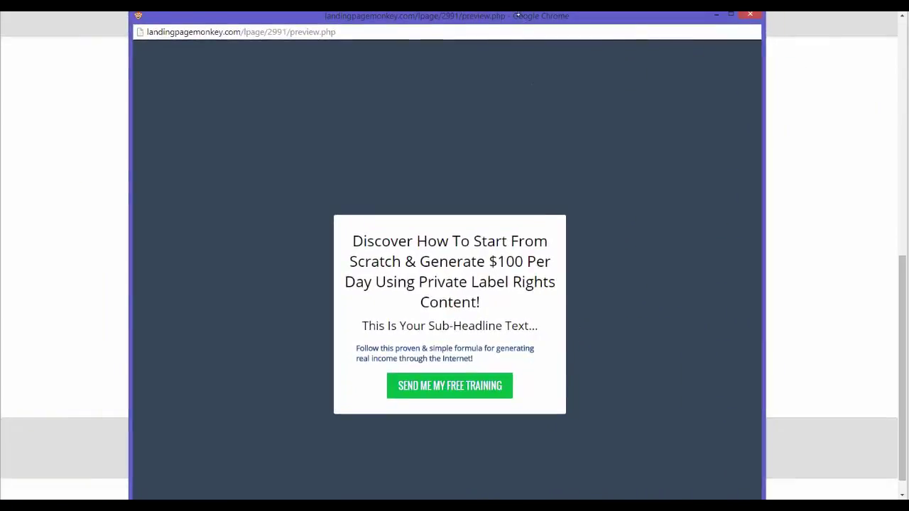
pyautogui.moveTo(519, 14); pyautogui.dragTo(464, 59)
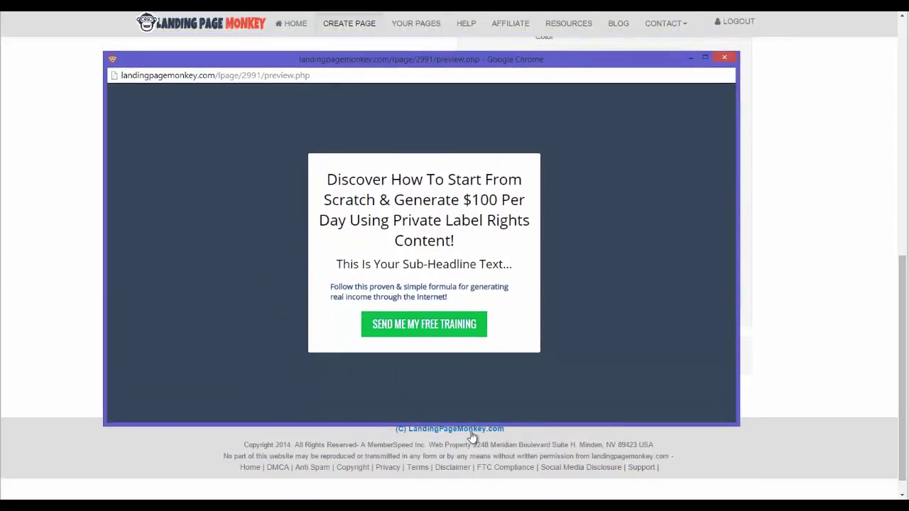
# Step: Resize the preview window to a narrow, phone-like width and back to a wide, tall size to check the responsive layout
pyautogui.moveTo(739, 288); pyautogui.dragTo(487, 274)
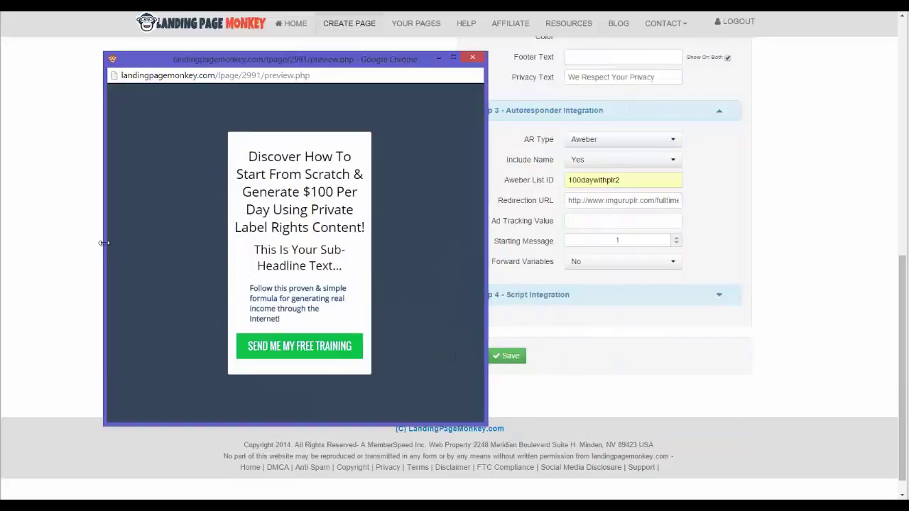
pyautogui.moveTo(104, 243); pyautogui.dragTo(249, 254)
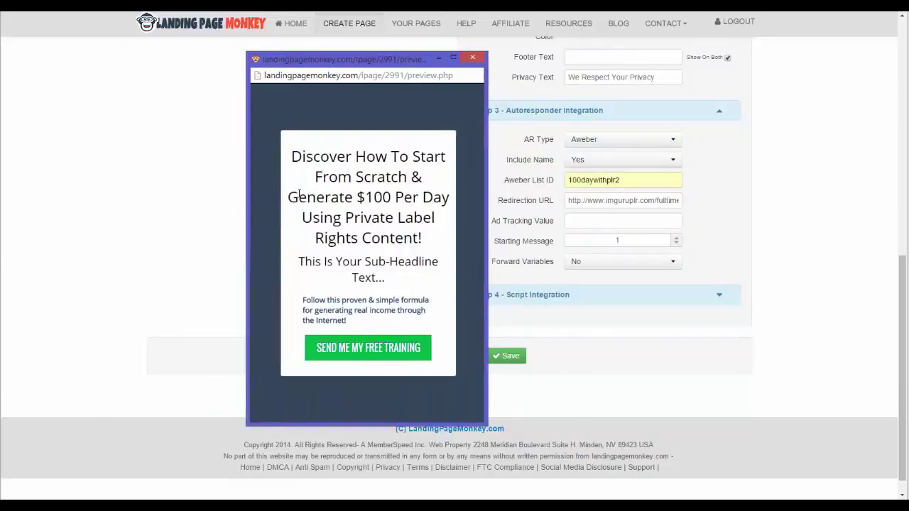
pyautogui.moveTo(343, 55); pyautogui.dragTo(464, 62)
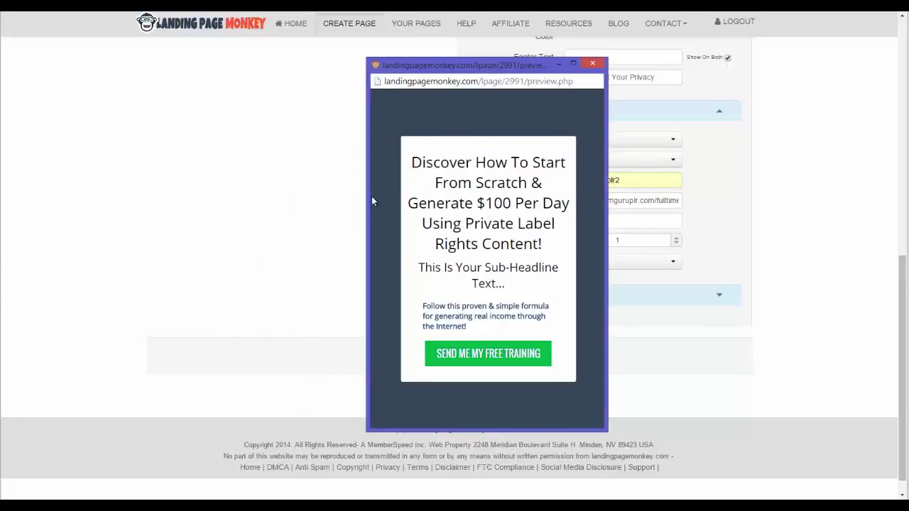
pyautogui.moveTo(367, 200); pyautogui.dragTo(74, 179)
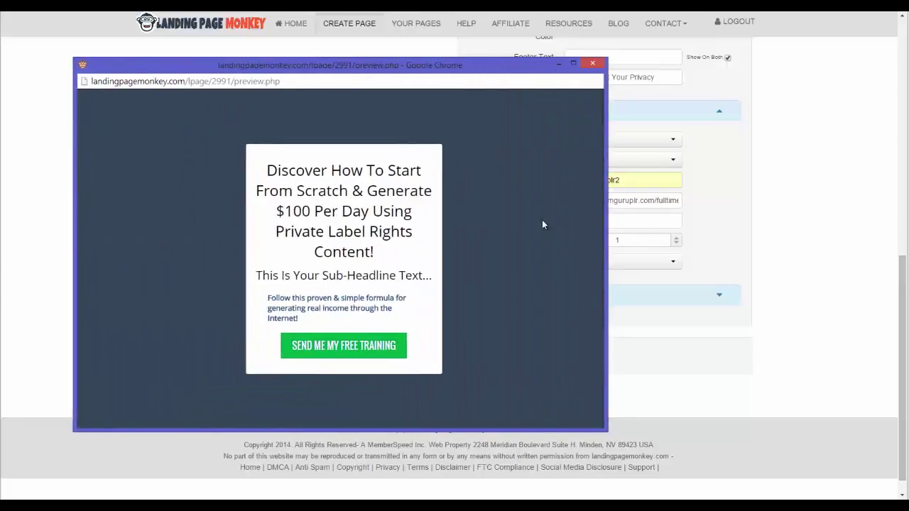
pyautogui.moveTo(606, 232); pyautogui.dragTo(821, 258)
pyautogui.moveTo(735, 252); pyautogui.dragTo(836, 287)
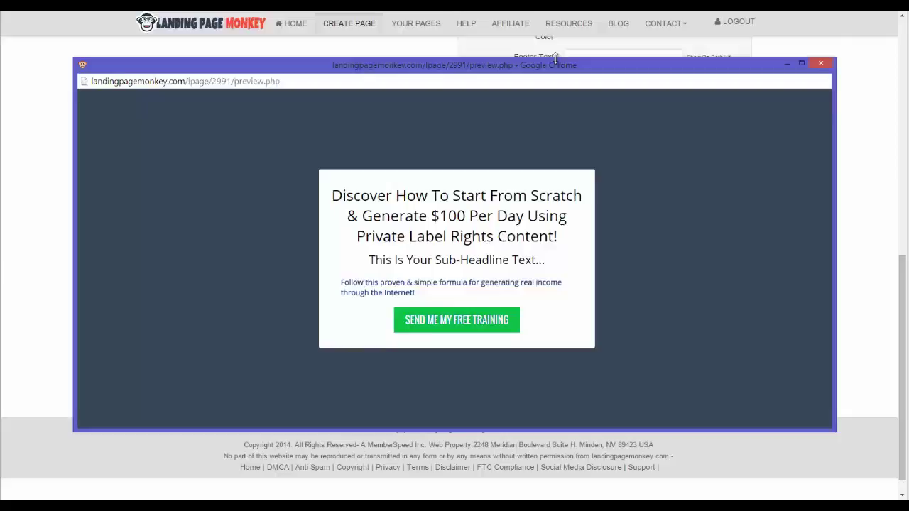
pyautogui.moveTo(555, 59); pyautogui.dragTo(550, 22)
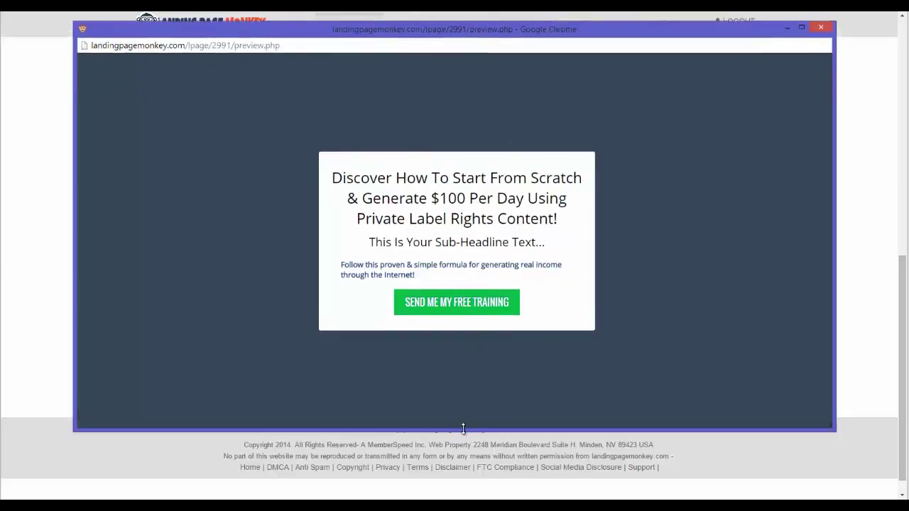
pyautogui.moveTo(463, 428); pyautogui.dragTo(453, 486)
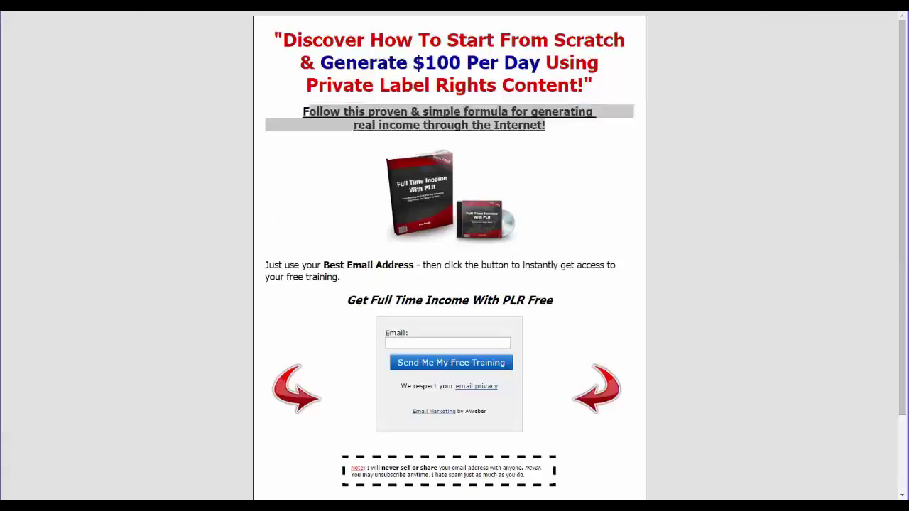
# Step: Compare the preview with the original Full Time Income With PLR opt-in page, examining its sub-headline, and return to the preview
pyautogui.moveTo(302, 111); pyautogui.dragTo(465, 133)
pyautogui.click(532, 161)
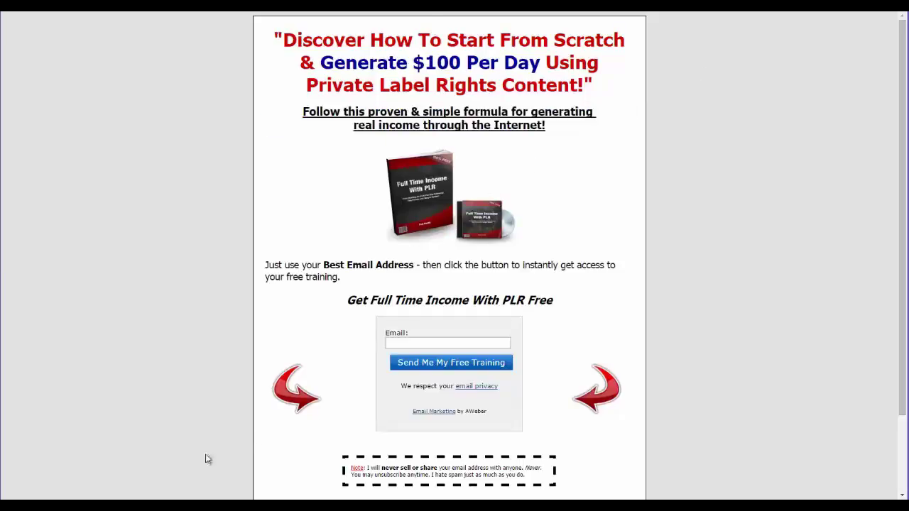
pyautogui.click(256, 466)
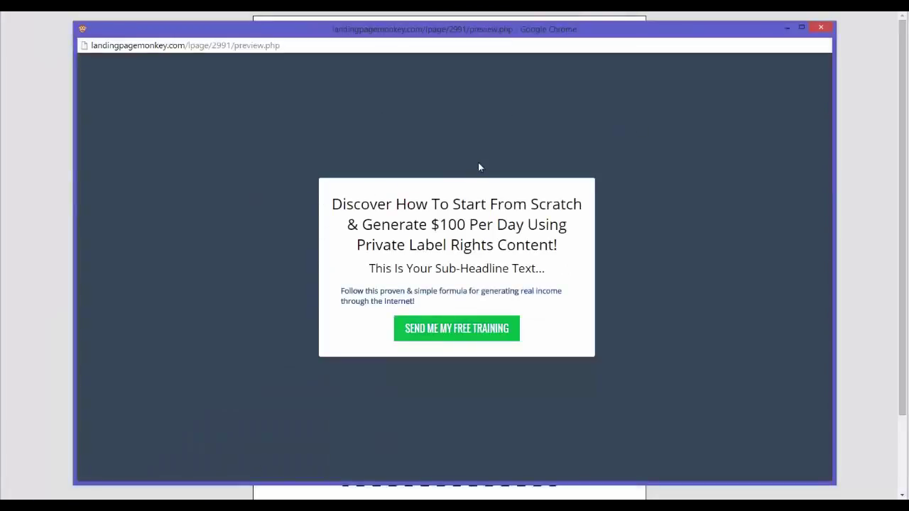
# Step: Advance the preview to its lead capture form, try the name and email fields, and close the preview
pyautogui.click(456, 339)
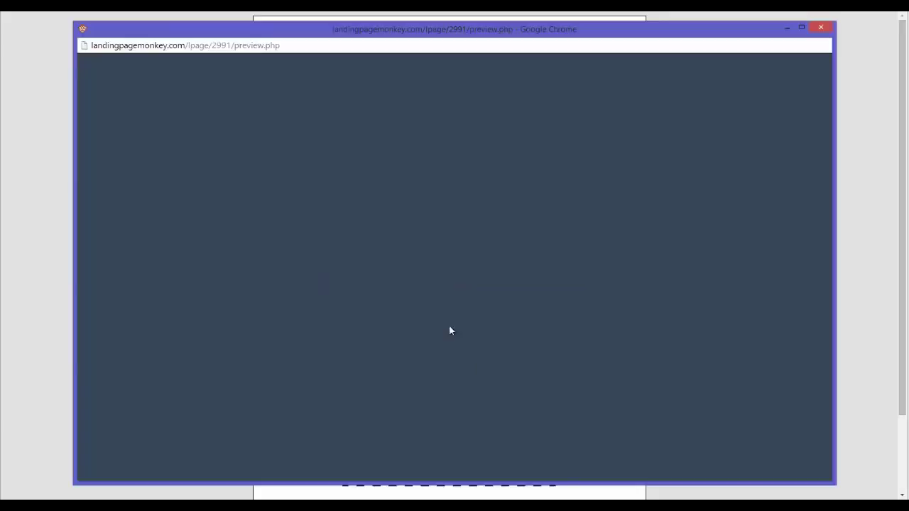
pyautogui.click(394, 241)
pyautogui.click(402, 275)
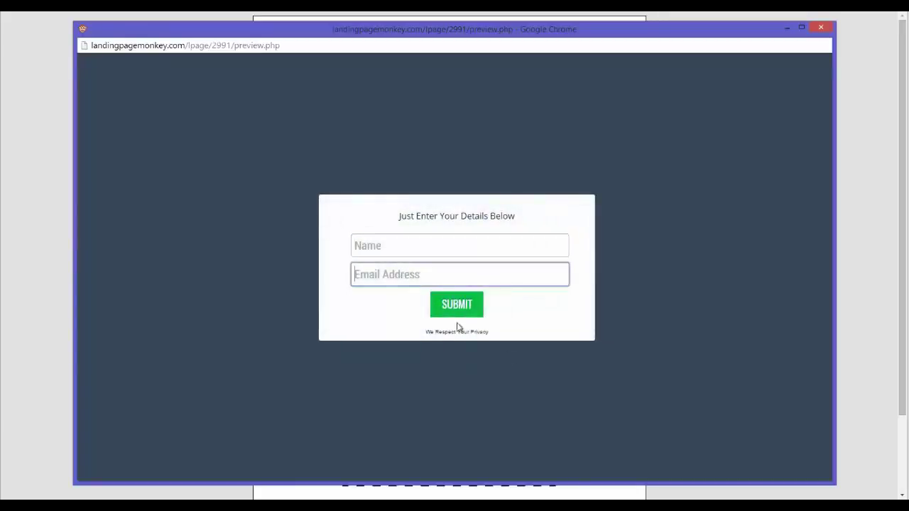
pyautogui.click(679, 327)
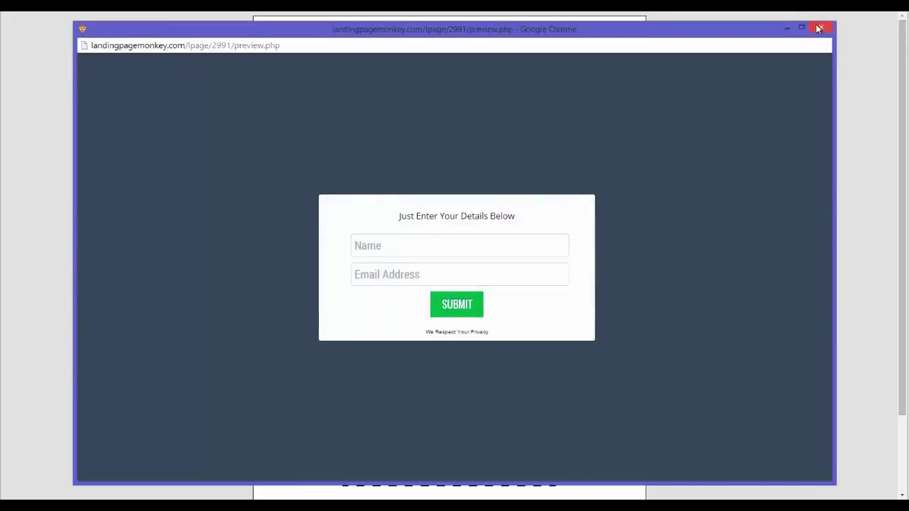
pyautogui.click(819, 27)
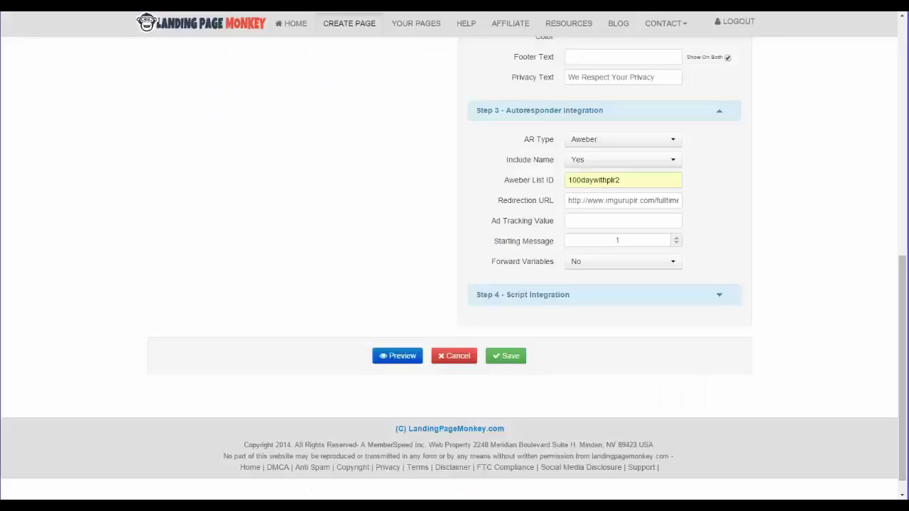
# Step: Copy the share link of the IM Guru PLR 2.0 Introduction video from YouTube and try it as the page's Background Video
pyautogui.moveTo(902, 281); pyautogui.dragTo(884, 53)
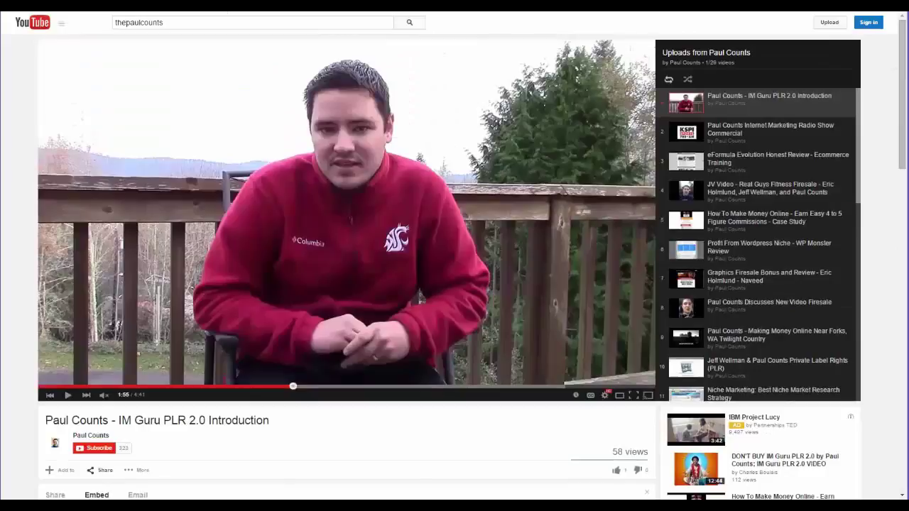
pyautogui.scroll(-4, 895, 213)
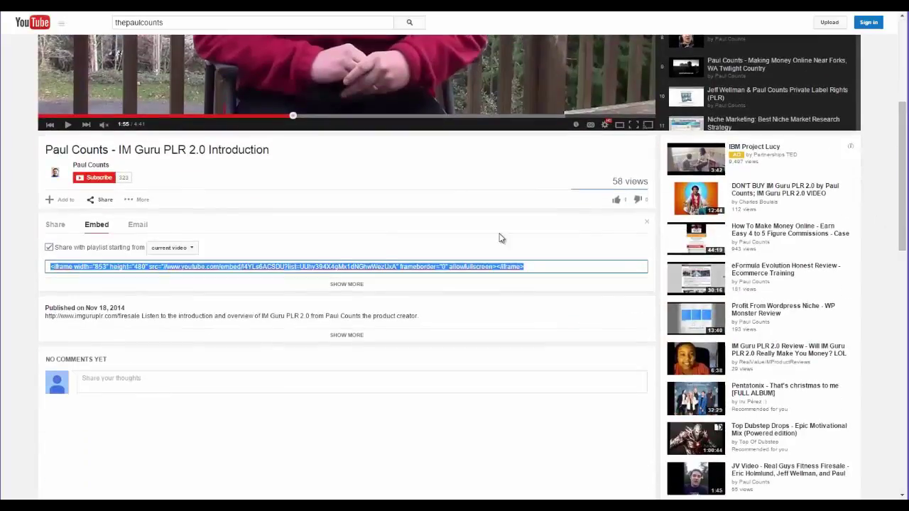
pyautogui.click(55, 226)
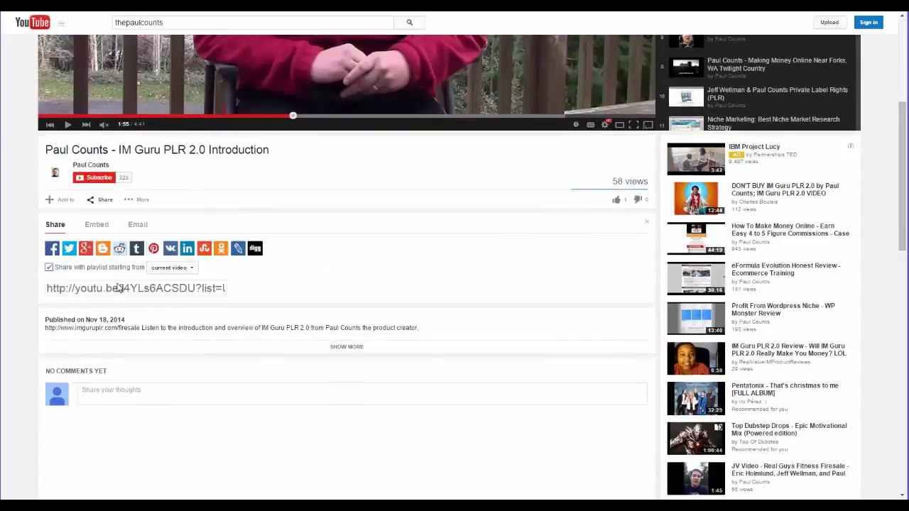
pyautogui.click(119, 288)
pyautogui.rightClick(115, 288)
pyautogui.click(146, 344)
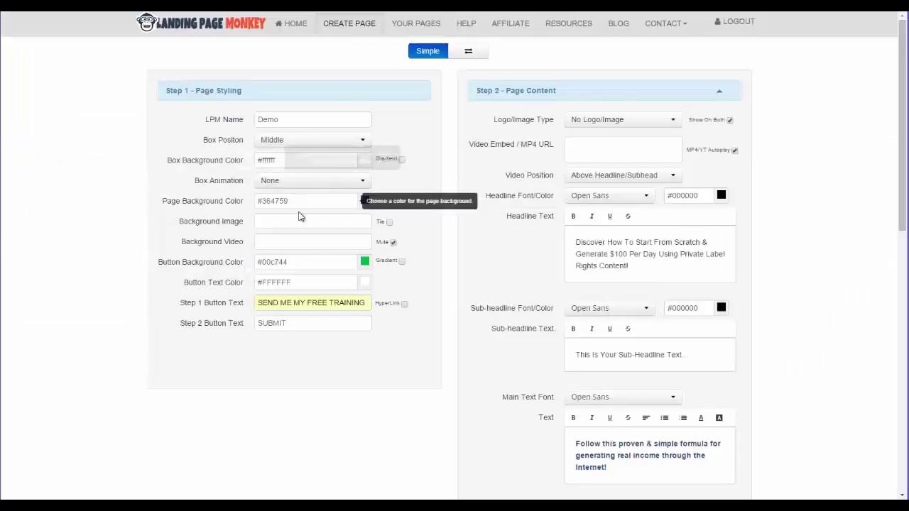
pyautogui.click(285, 243)
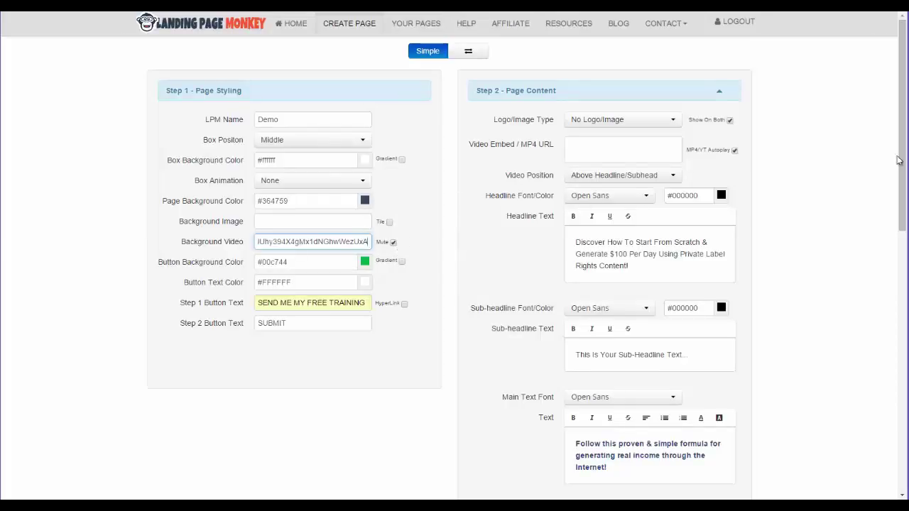
pyautogui.moveTo(899, 160); pyautogui.dragTo(884, 406)
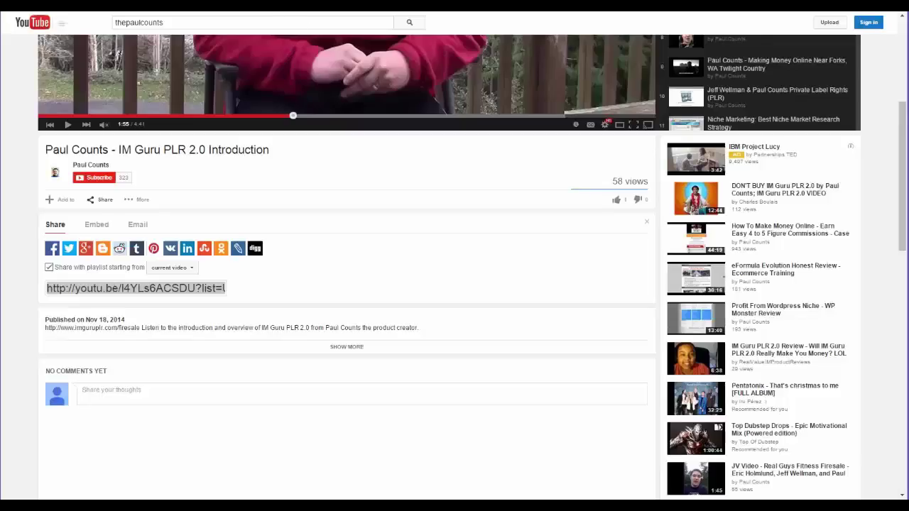
# Step: Copy the YouTube video's full watch address from the browser and set it as the Demo page's Background Video
pyautogui.rightClick(256, 21)
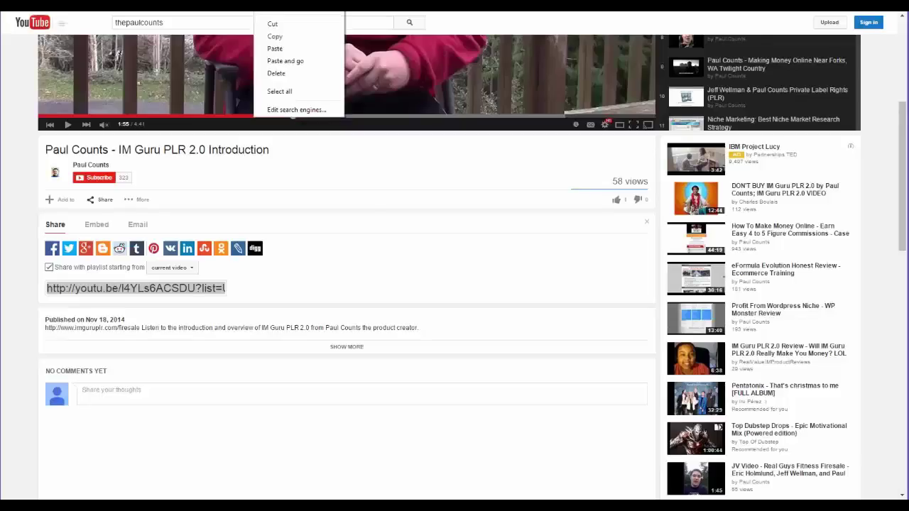
pyautogui.click(275, 38)
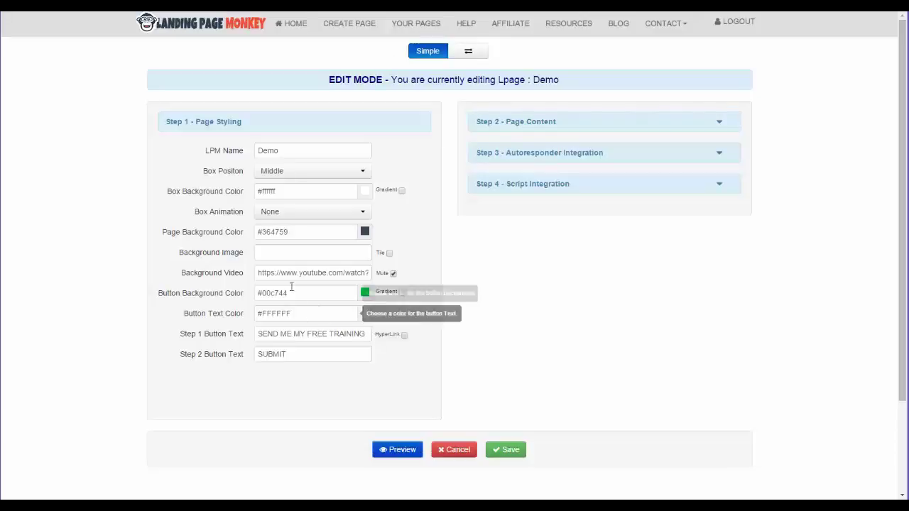
pyautogui.click(287, 273)
pyautogui.hotkey('ctrl', 'a')
pyautogui.hotkey('ctrl', 'v')
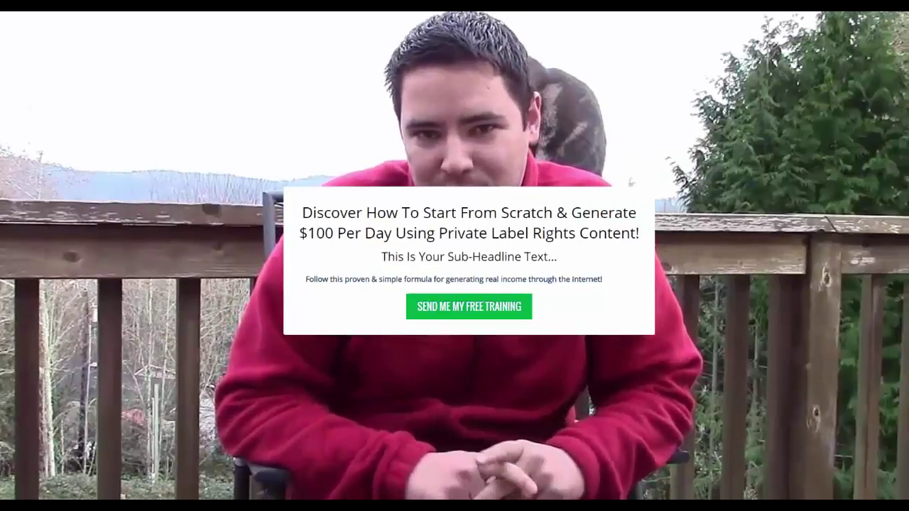
# Step: Preview the background video at several window sizes, advance to the lead capture form, and close the preview
pyautogui.press('F11')
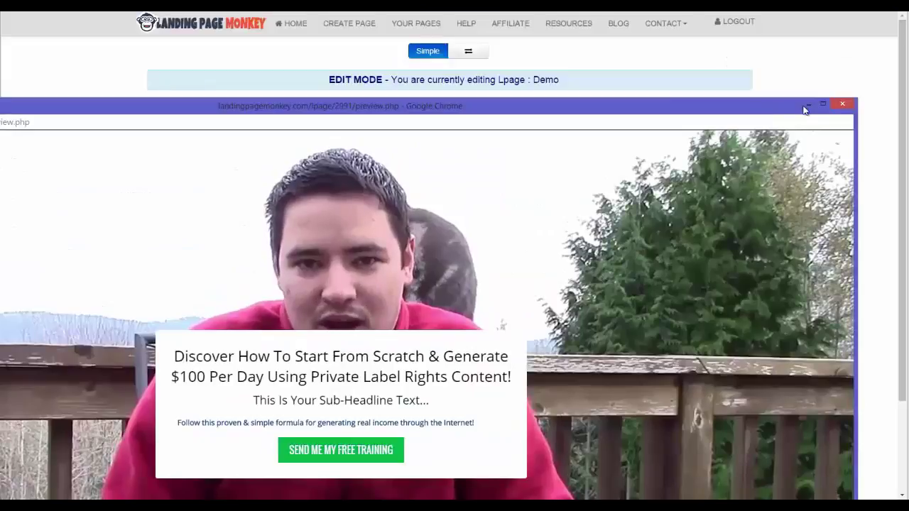
pyautogui.moveTo(856, 120); pyautogui.dragTo(621, 114)
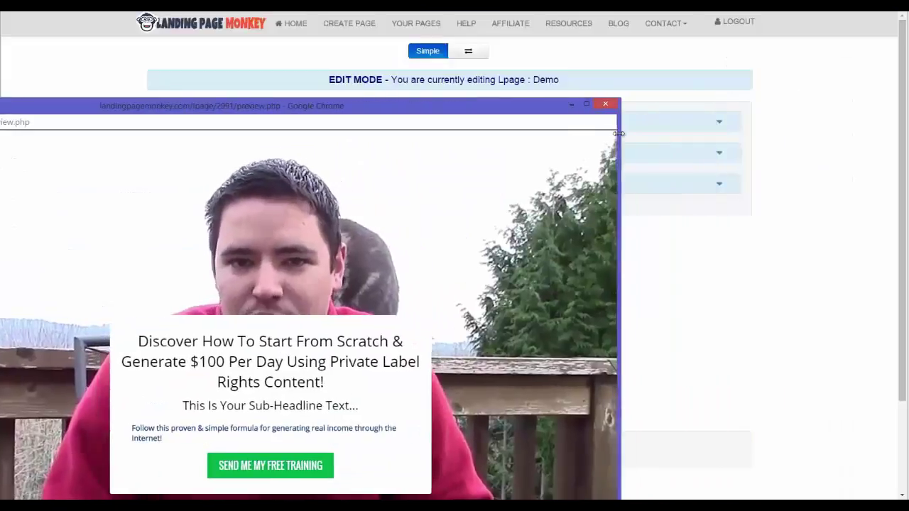
pyautogui.moveTo(540, 108); pyautogui.dragTo(761, 22)
pyautogui.moveTo(675, 31); pyautogui.dragTo(620, 51)
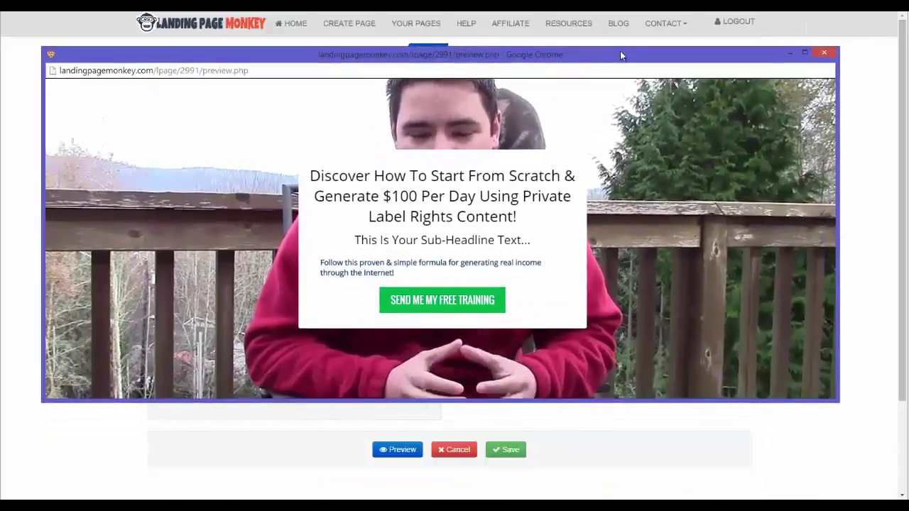
pyautogui.moveTo(46, 239); pyautogui.dragTo(266, 241)
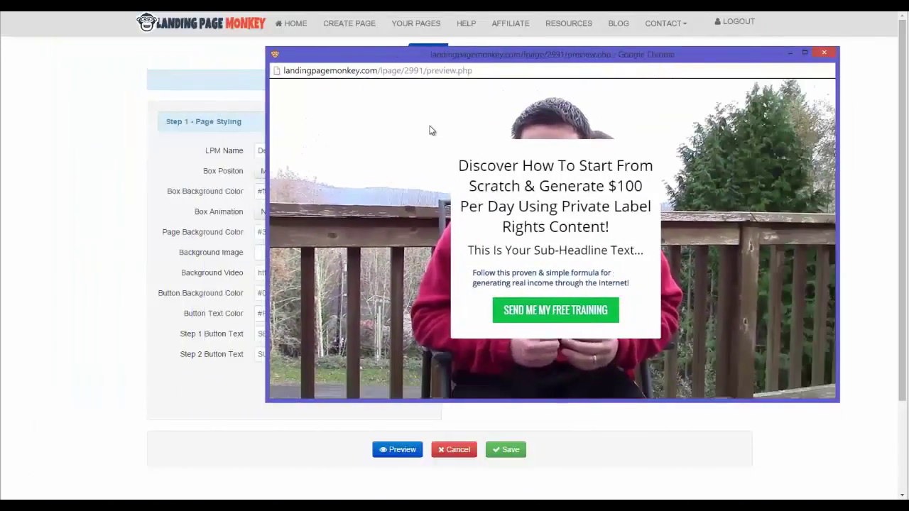
pyautogui.moveTo(418, 59); pyautogui.dragTo(323, 64)
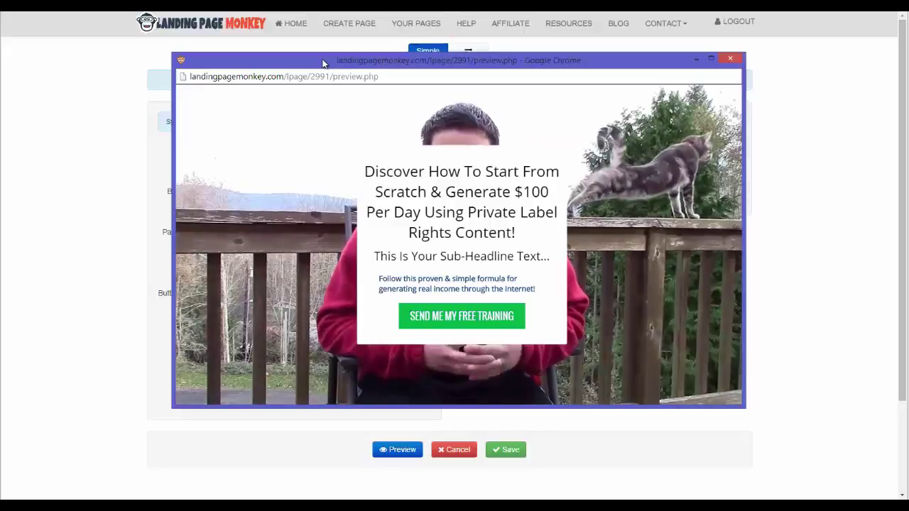
pyautogui.click(446, 316)
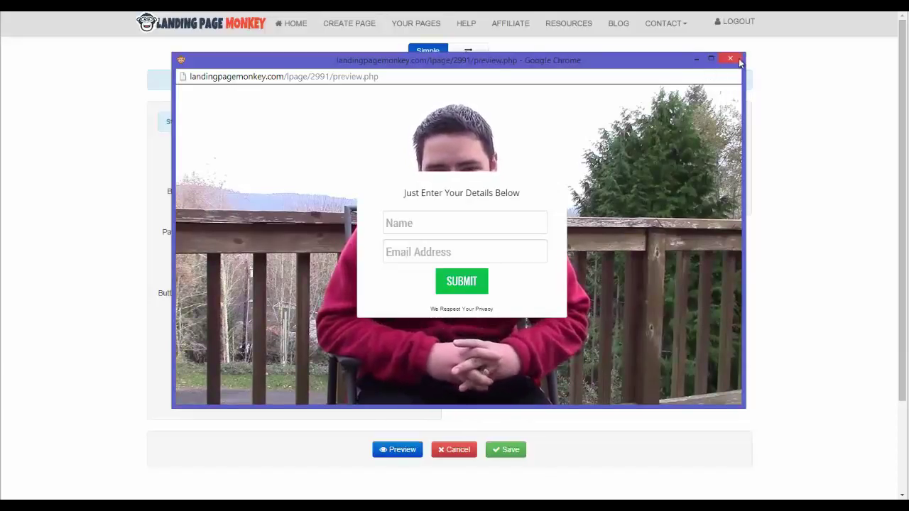
pyautogui.click(731, 60)
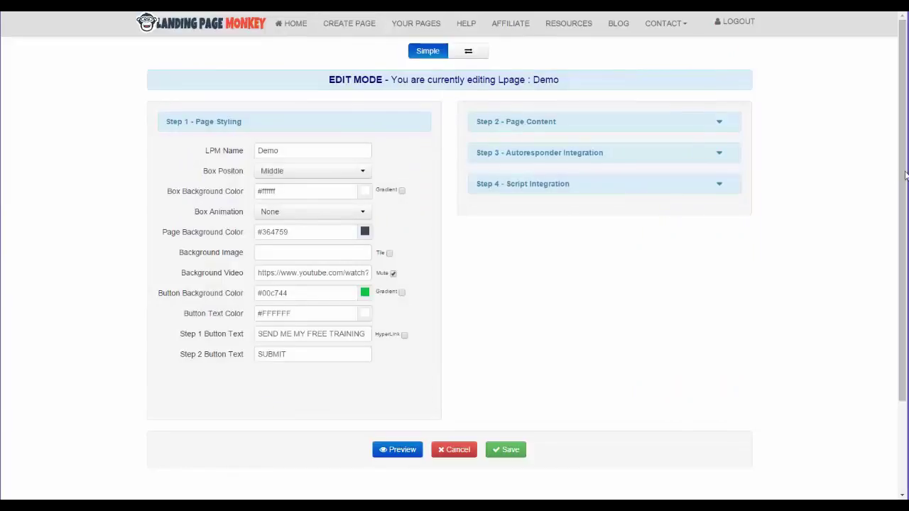
# Step: Save the Demo landing page and copy the link to its hosted version
pyautogui.scroll(-2, 614, 290)
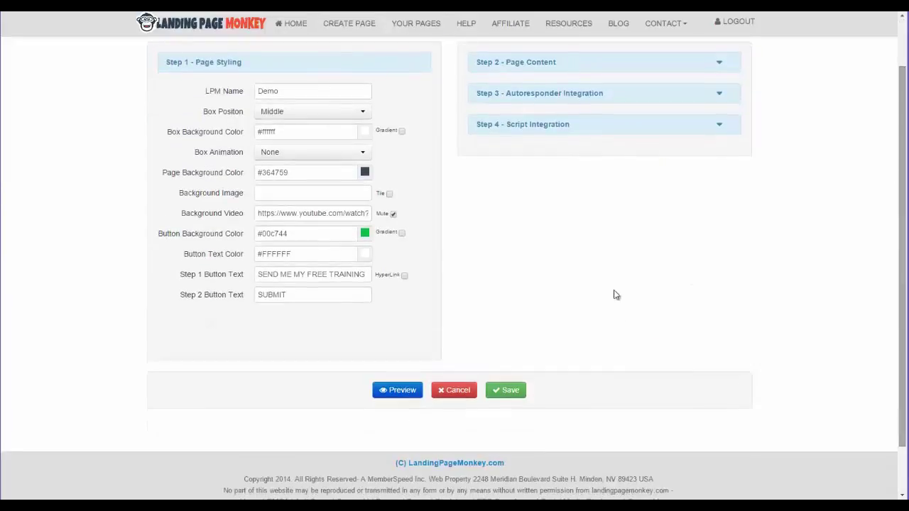
pyautogui.click(508, 390)
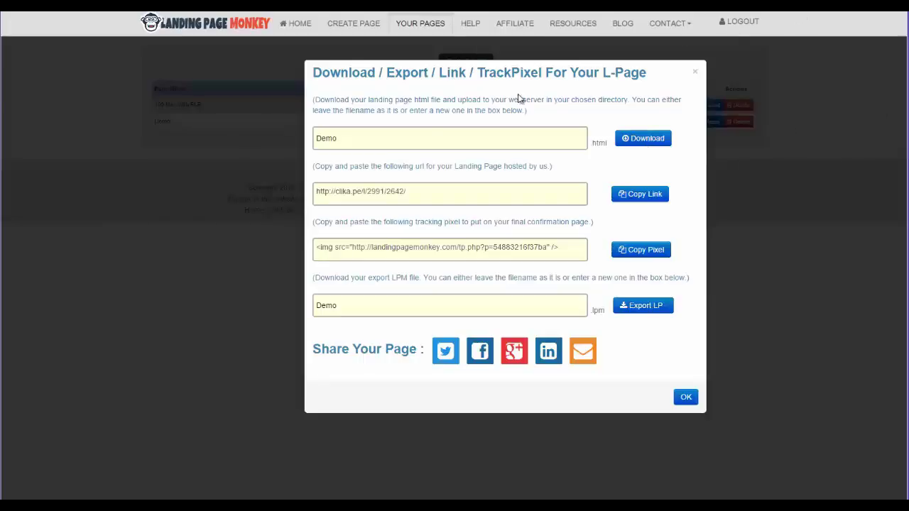
pyautogui.click(412, 192)
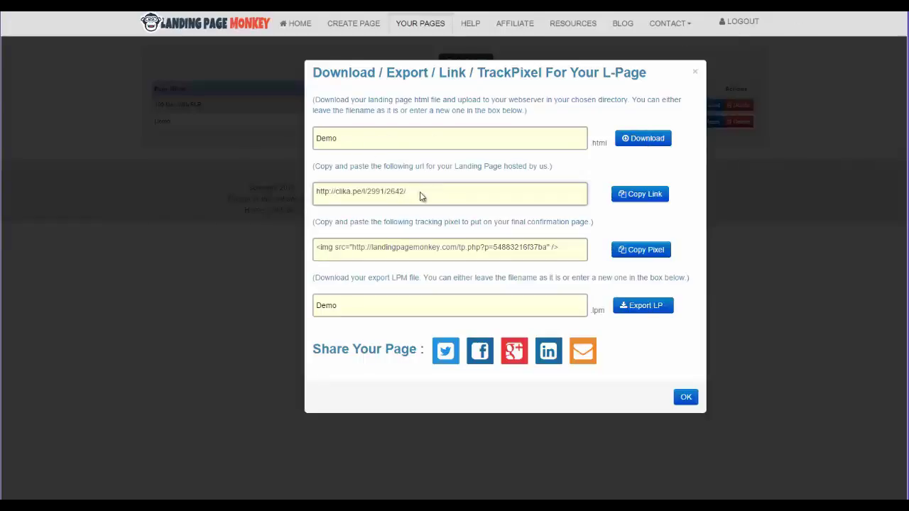
pyautogui.click(645, 196)
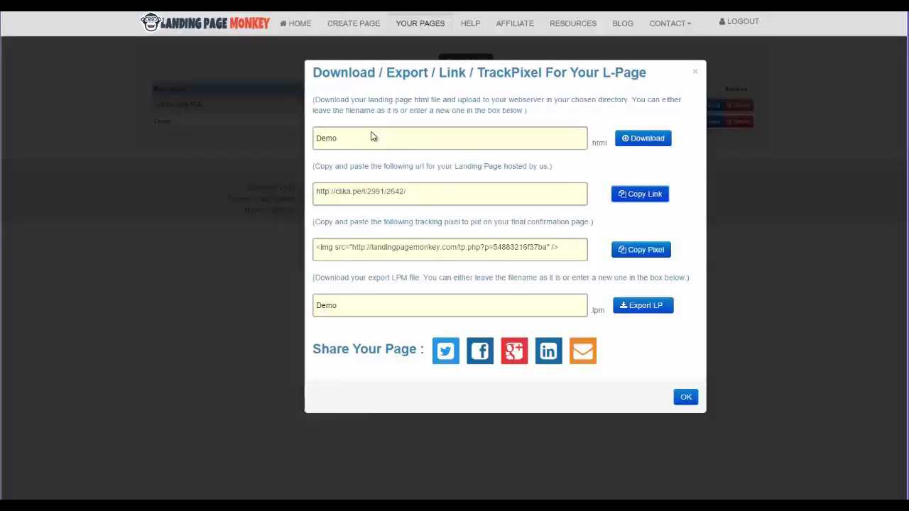
# Step: Download the landing page as Demo.html, close the export options, and reload the list of saved pages with their statistics
pyautogui.click(347, 138)
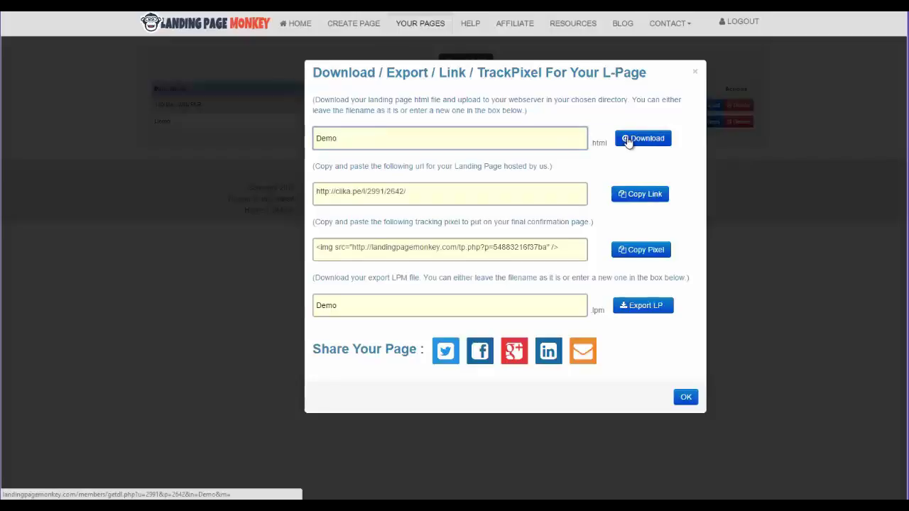
pyautogui.click(627, 139)
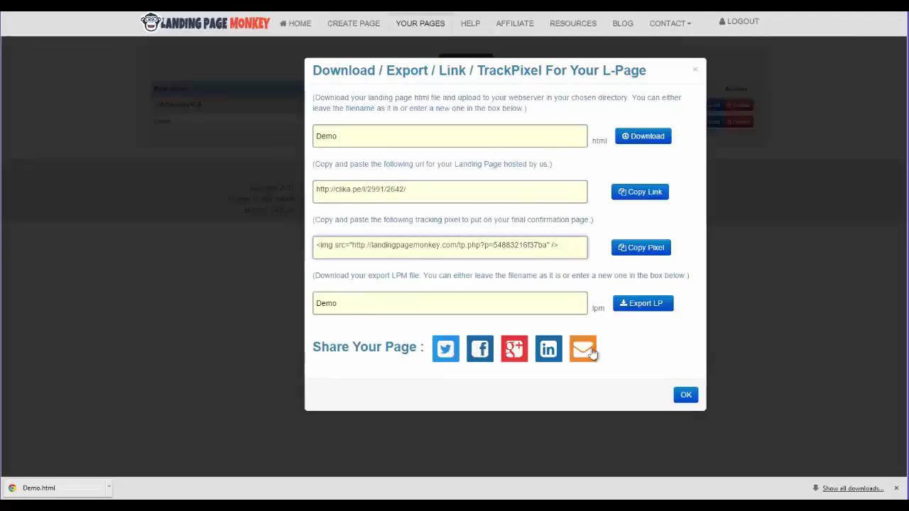
pyautogui.click(685, 395)
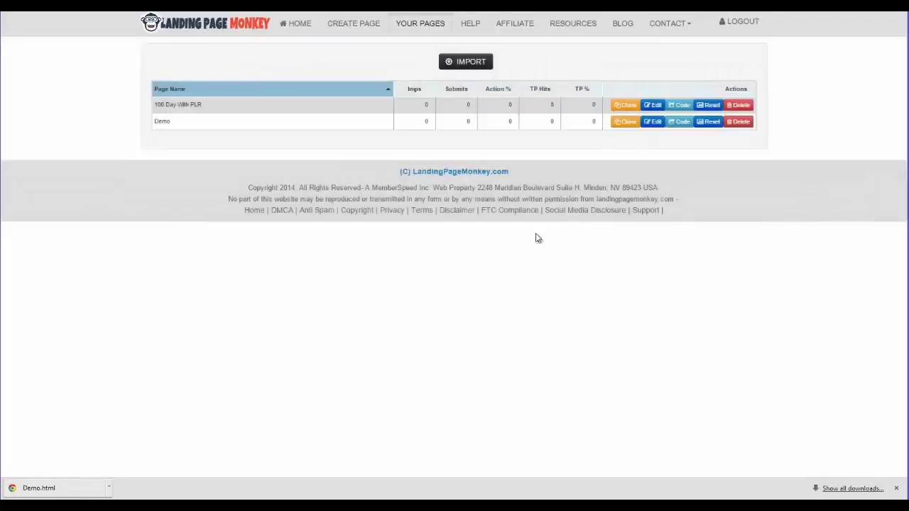
pyautogui.click(414, 29)
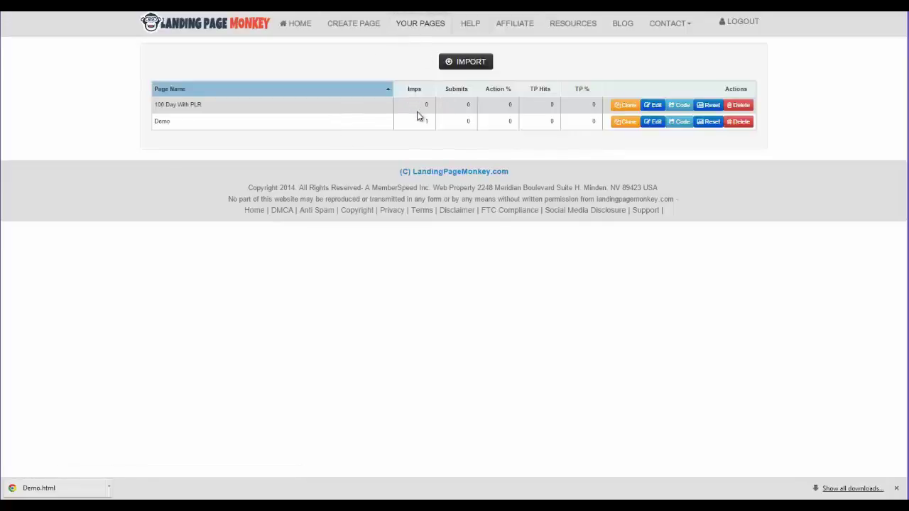